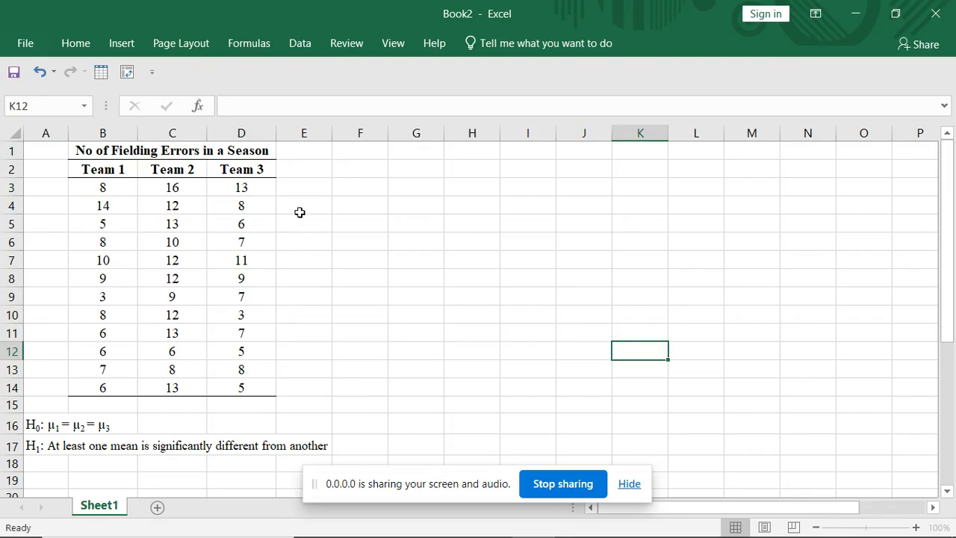
- Start an Anova: Single Factor analysis on the three teams' data in B2:D14, with labels in the first row
click(303, 47)
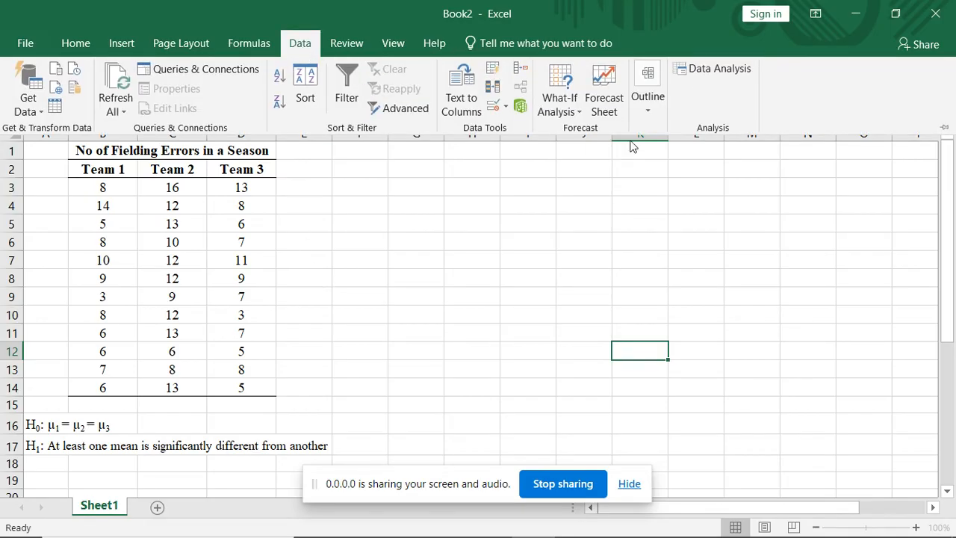
click(724, 71)
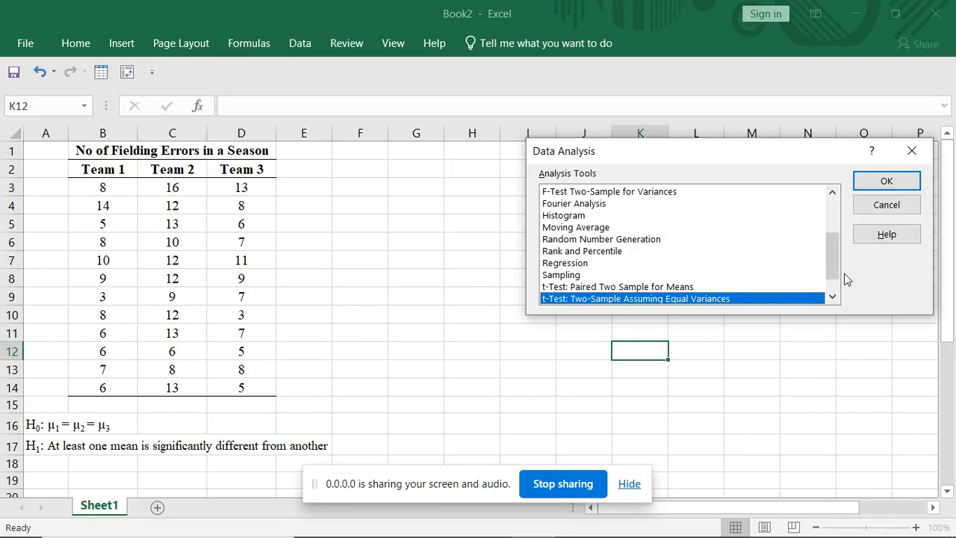
drag(834, 264, 831, 224)
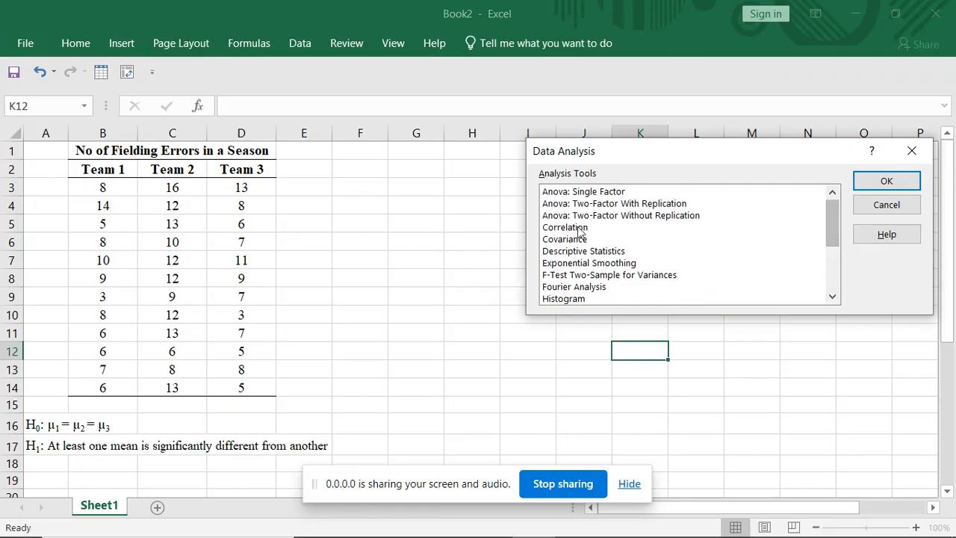
click(590, 193)
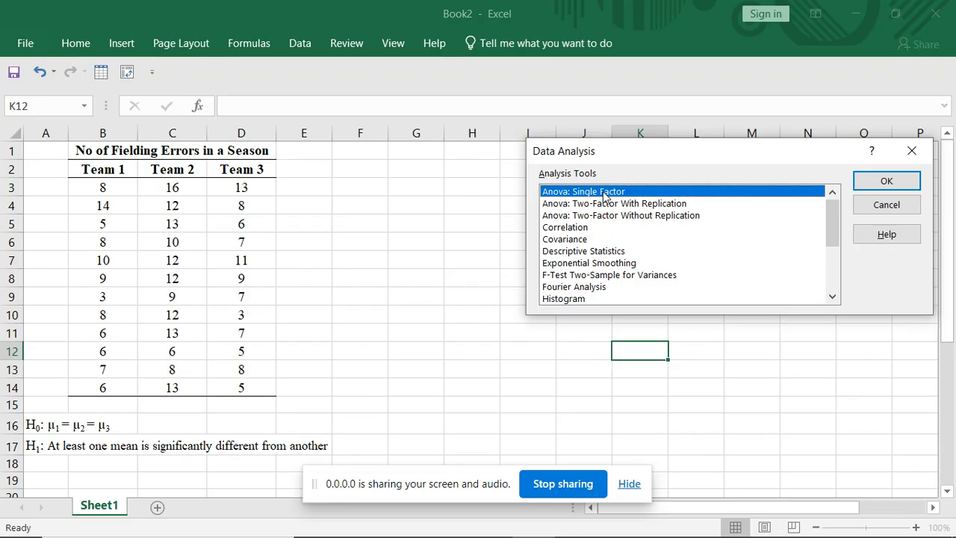
click(861, 183)
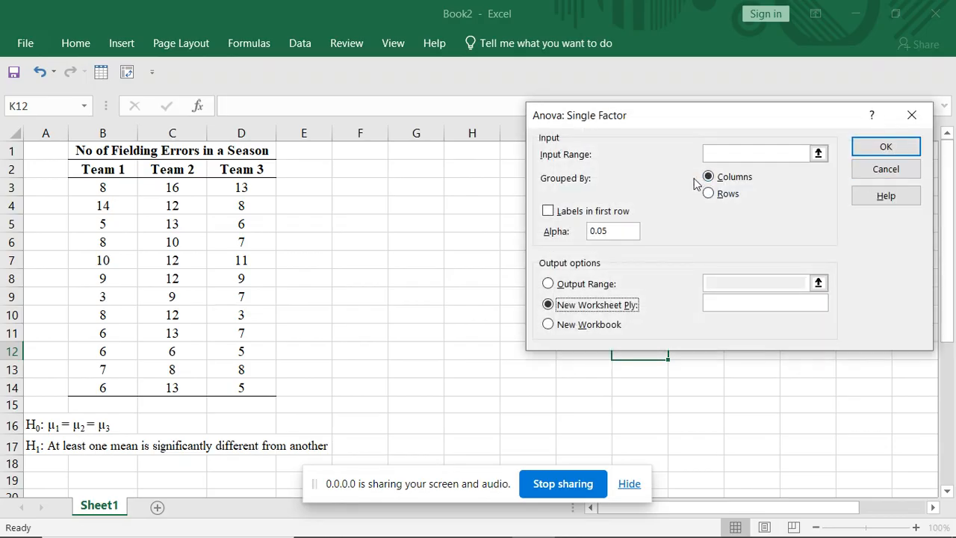
click(726, 156)
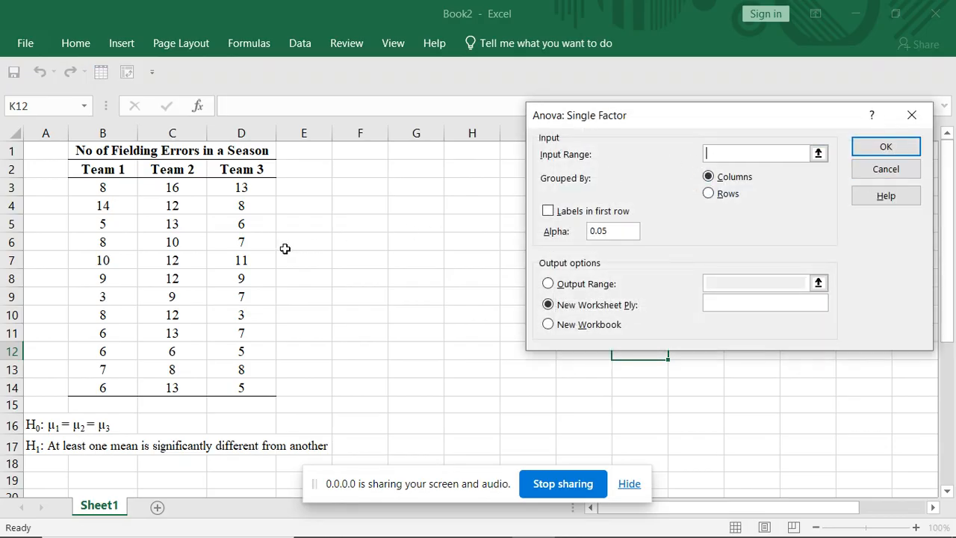
drag(100, 170, 243, 383)
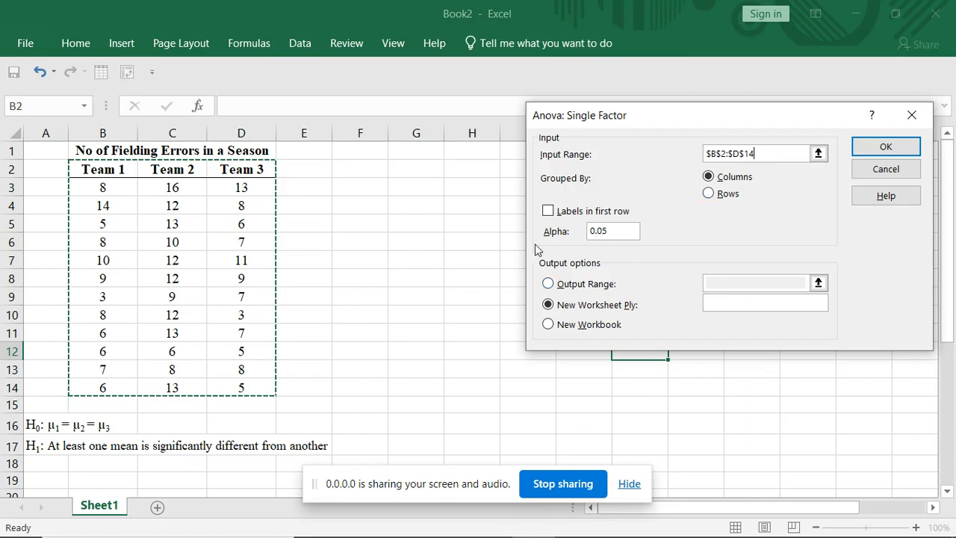
click(548, 211)
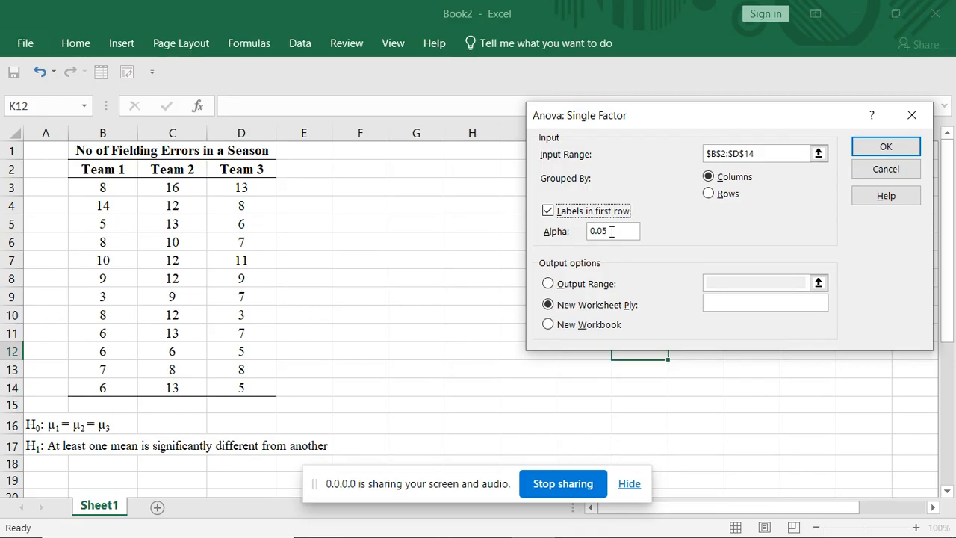
- Set the ANOVA output range to cell G2 and run the analysis
click(548, 284)
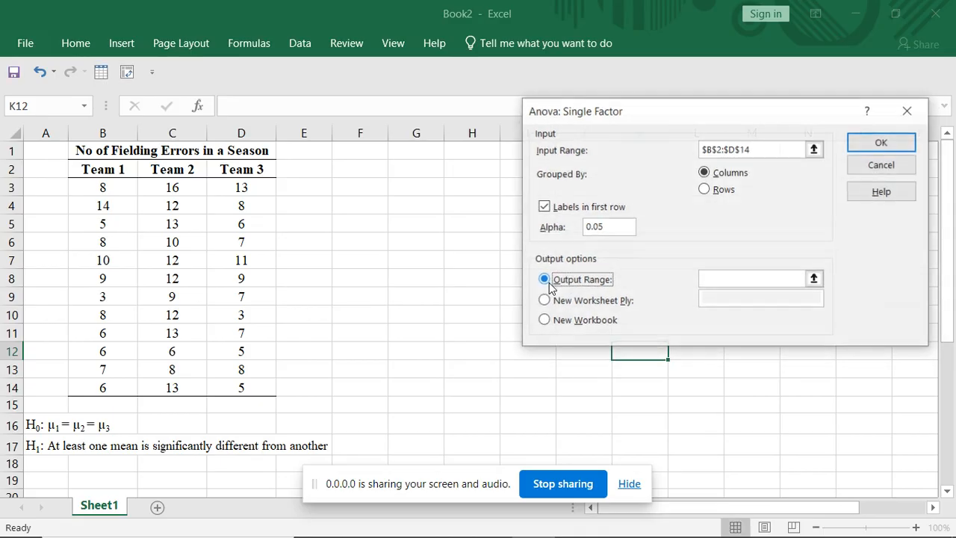
click(749, 278)
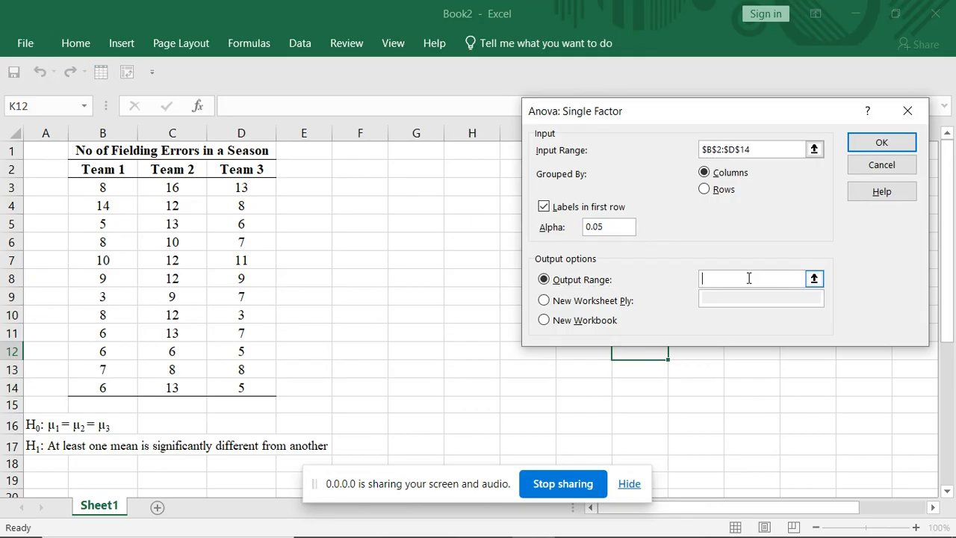
click(409, 169)
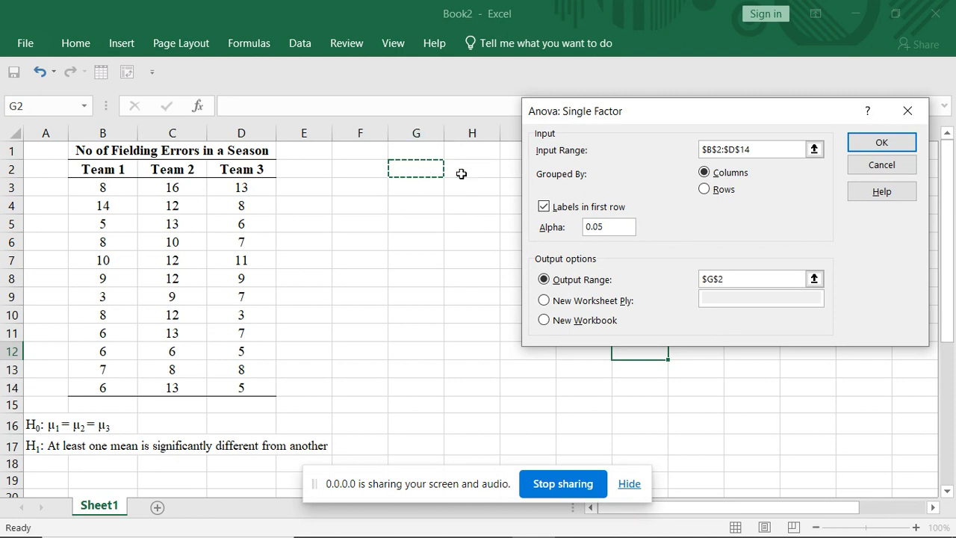
click(871, 146)
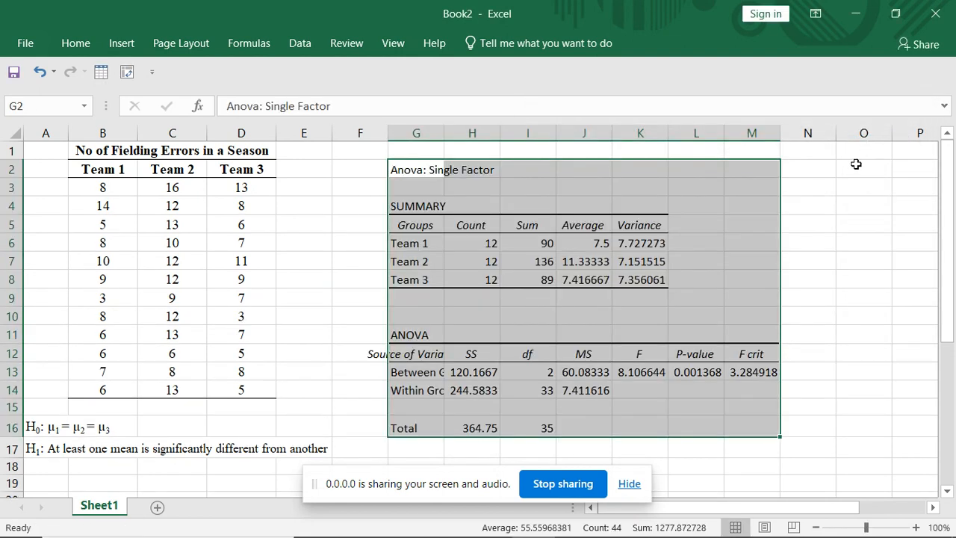
- Widen columns G and H so the ANOVA row labels and values fit
click(840, 315)
drag(442, 127, 472, 130)
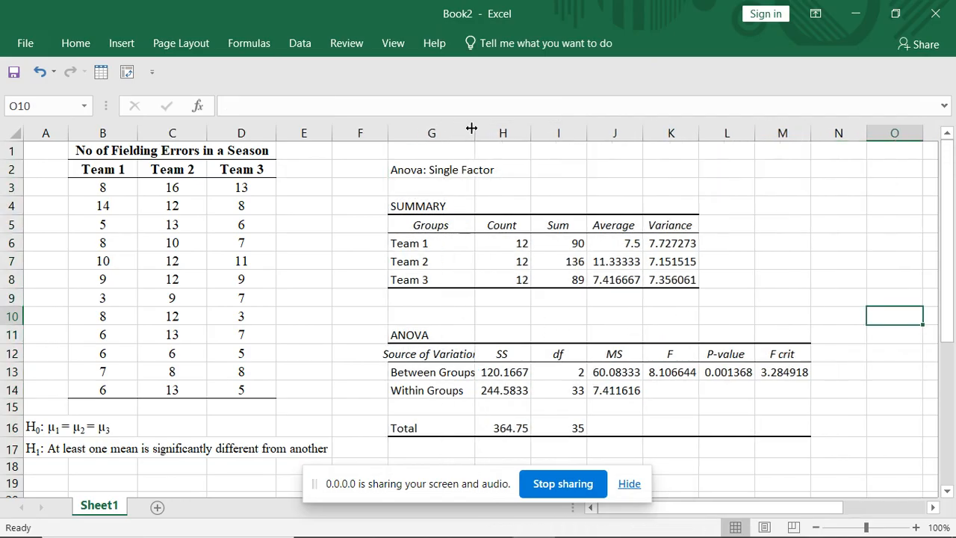
drag(530, 130, 539, 131)
drag(475, 131, 483, 132)
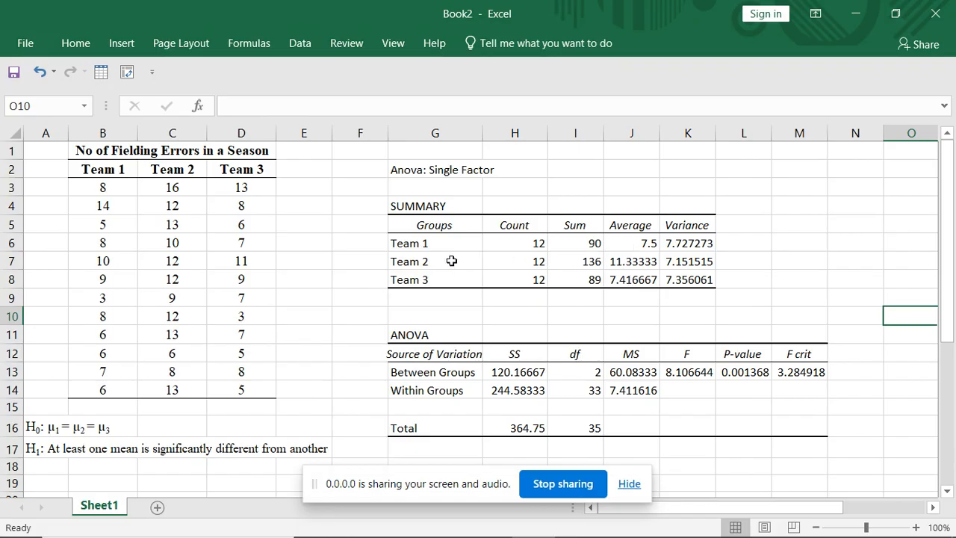
- Compare the average fielding errors of the three teams in the ANOVA summary table
click(629, 245)
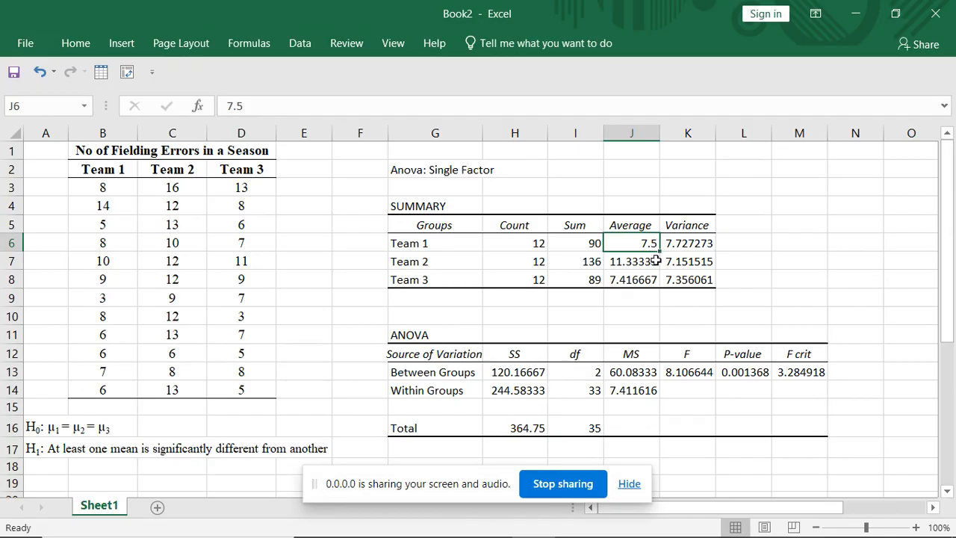
click(633, 279)
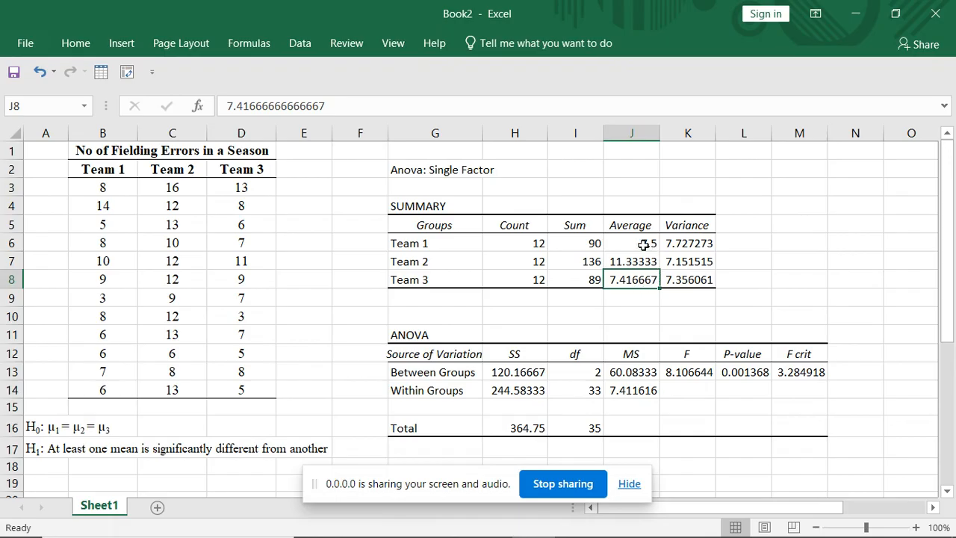
click(643, 244)
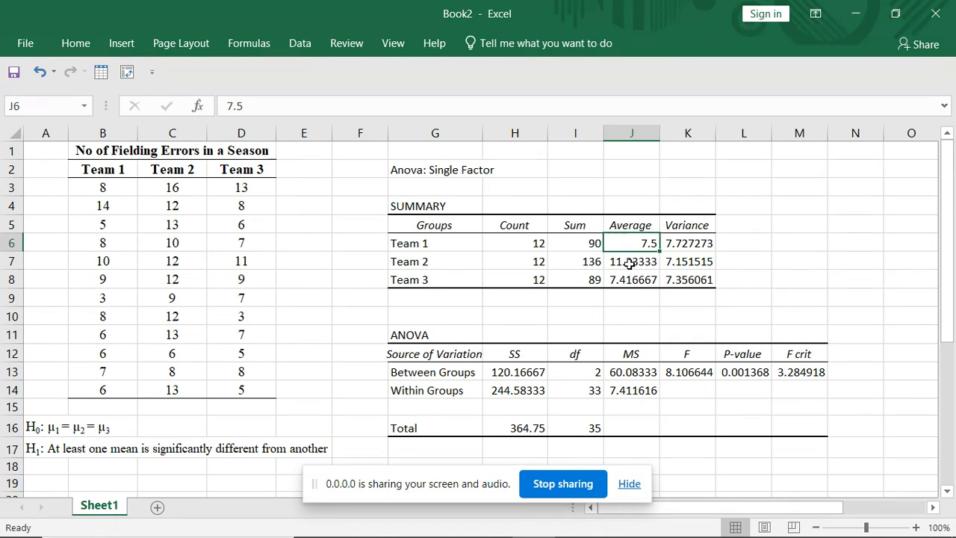
click(629, 263)
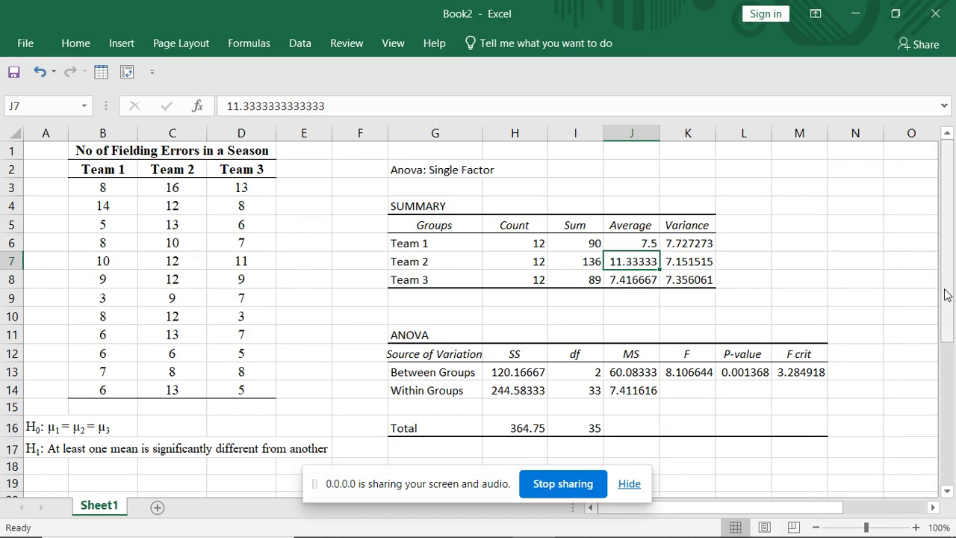
- Start a t-Test: Two-Sample Assuming Equal Variances with Team 1 (B2:B14) as Variable 1 and Team 2 (C2:C14) as Variable 2
drag(951, 290, 952, 302)
click(293, 43)
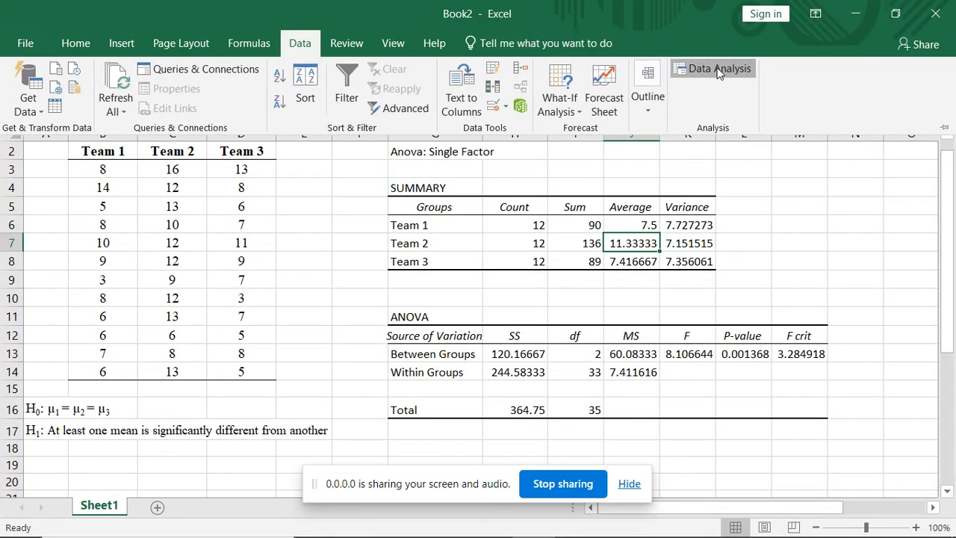
click(713, 68)
drag(830, 232, 831, 283)
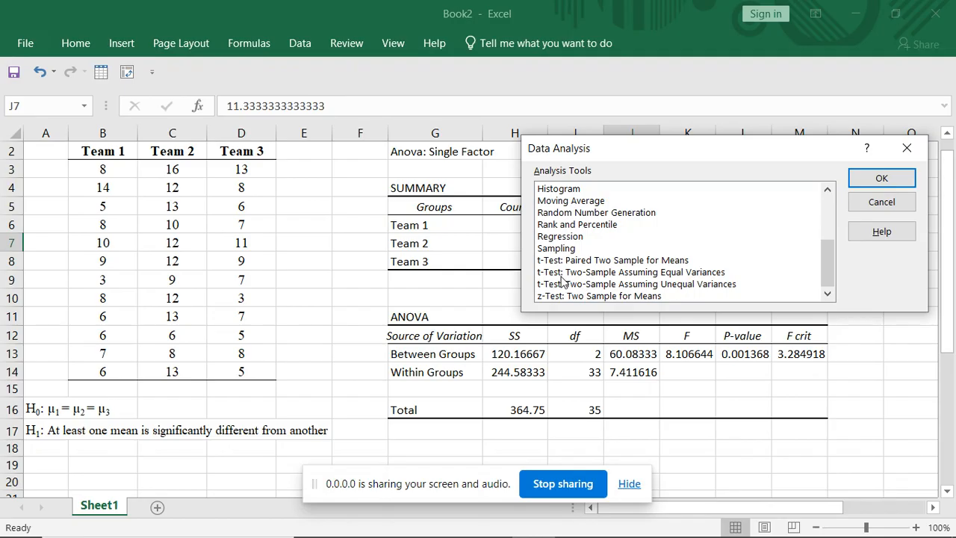
click(644, 274)
click(872, 178)
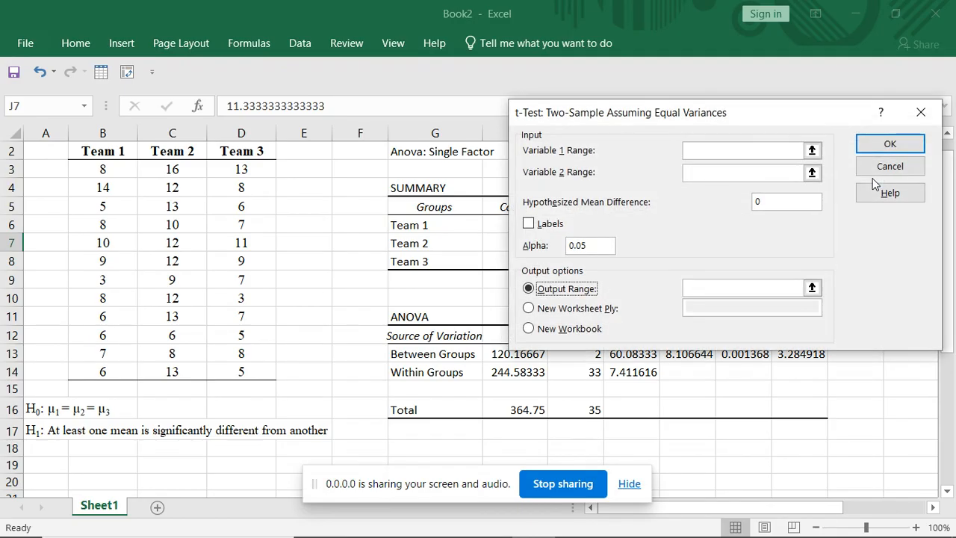
click(714, 150)
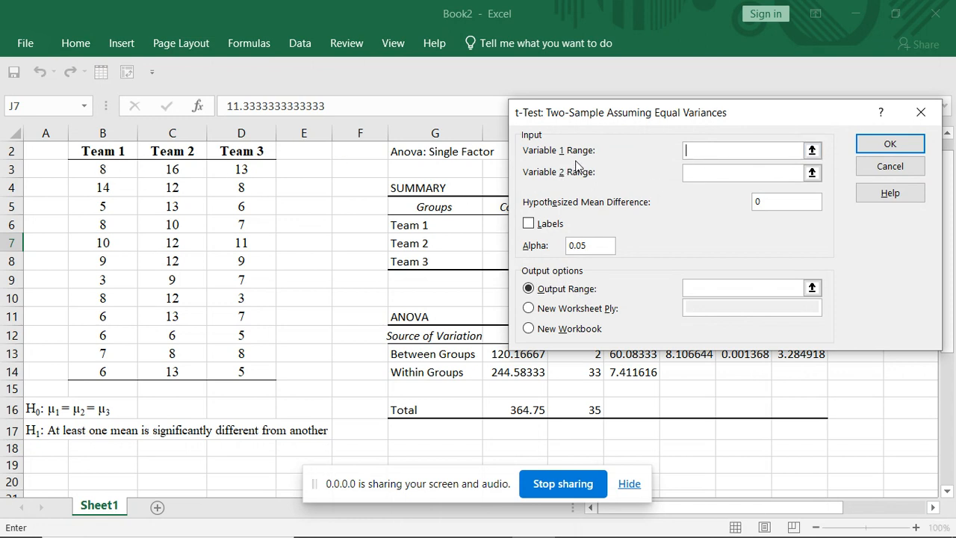
drag(115, 156, 116, 370)
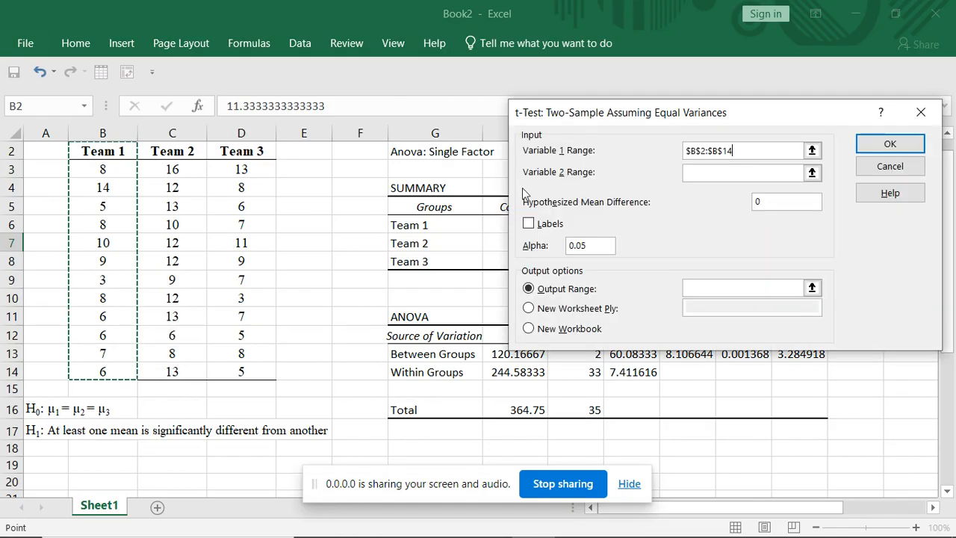
click(698, 174)
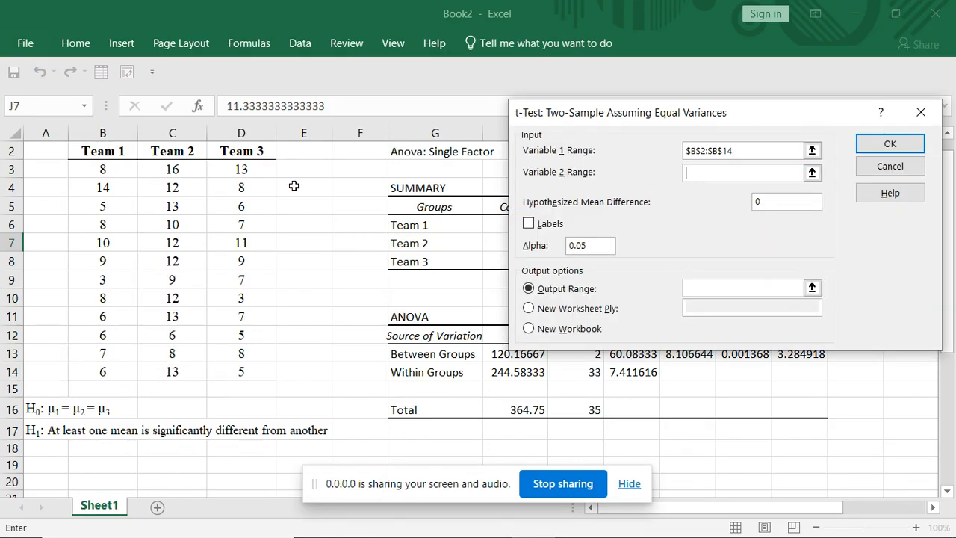
drag(176, 150, 187, 370)
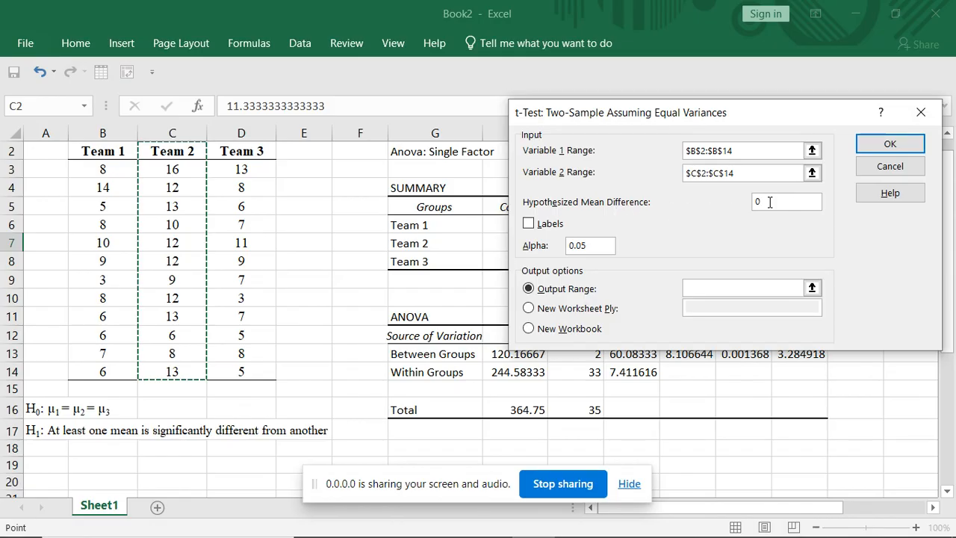
- Include labels in the t-test, set its output range to cell G18 and run it
click(529, 223)
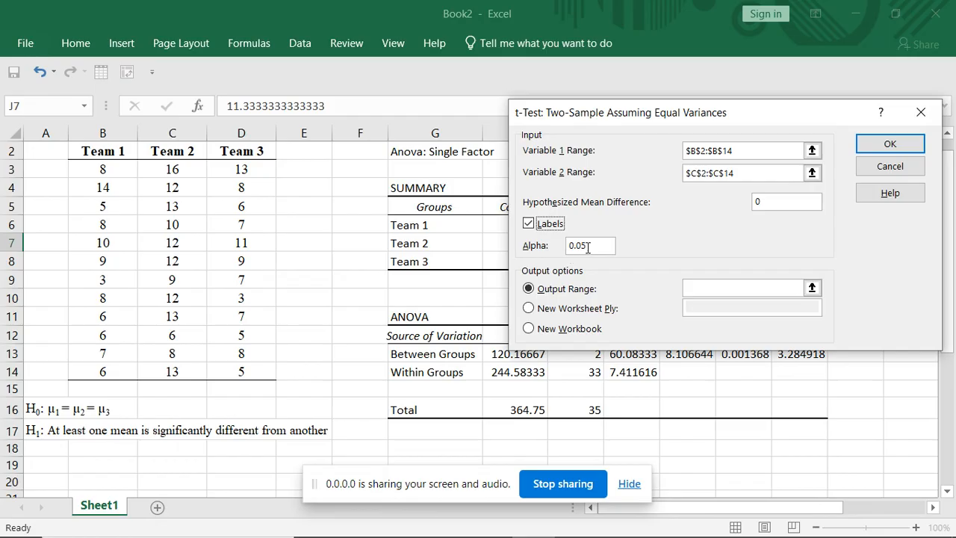
click(709, 288)
click(447, 448)
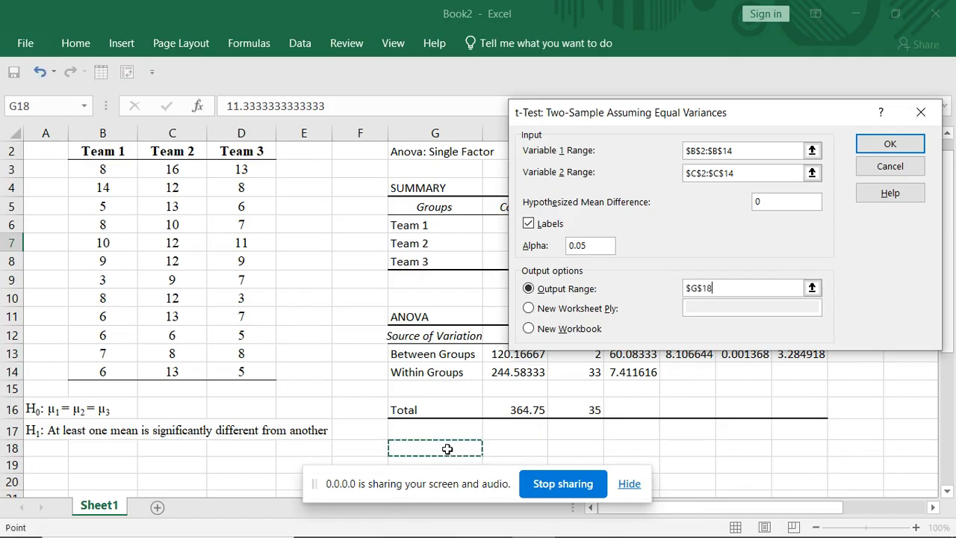
click(874, 144)
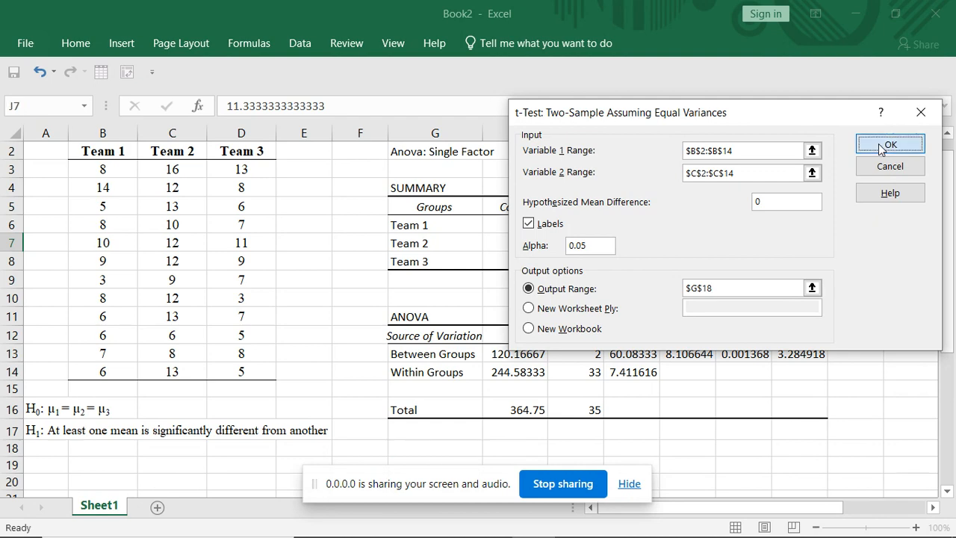
drag(945, 280, 945, 340)
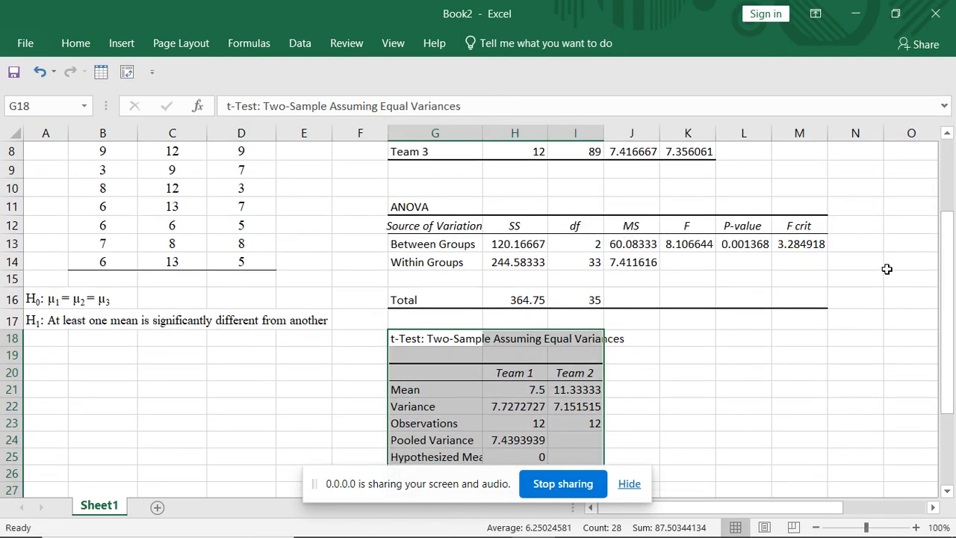
- Start another equal-variances two-sample t-test and replace the Variable 2 range with Team 3's data in D2:D14
drag(942, 261, 941, 173)
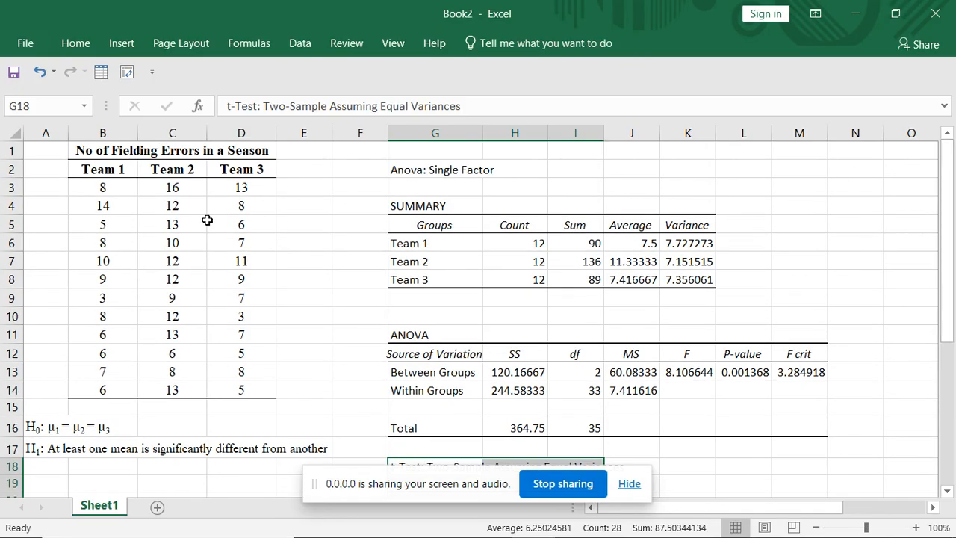
click(299, 43)
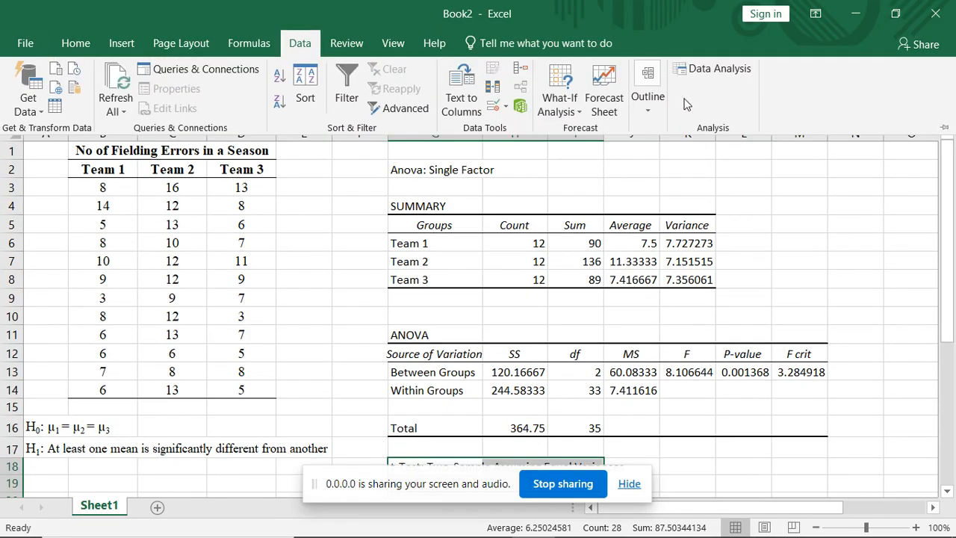
click(717, 71)
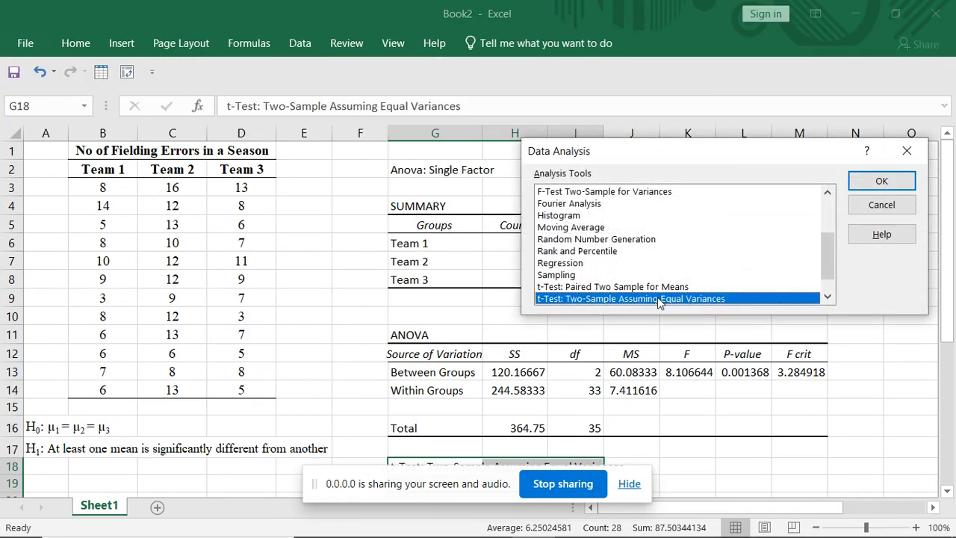
click(882, 182)
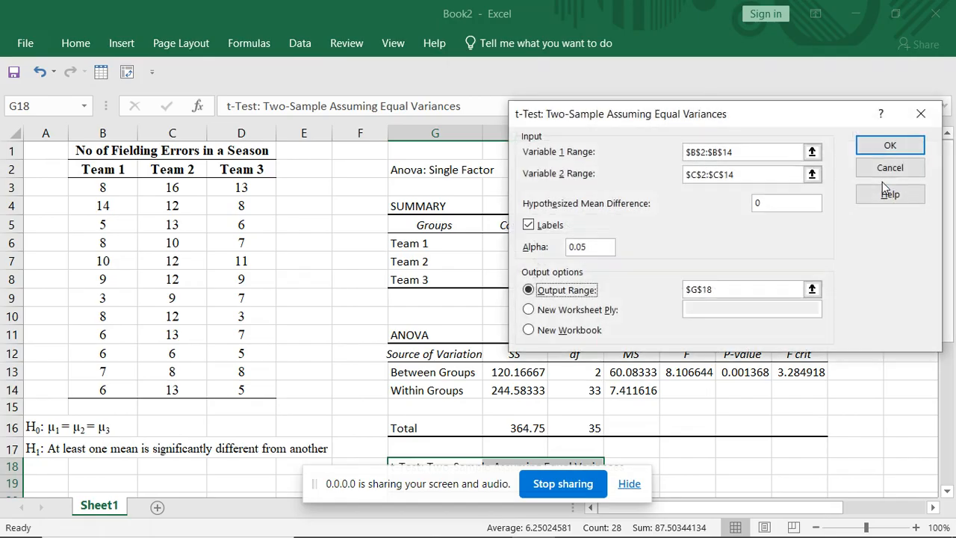
click(738, 152)
click(742, 174)
key(BackSpace)
key(BackSpace)
key(BackSpace)
key(BackSpace)
key(BackSpace)
key(BackSpace)
key(BackSpace)
key(BackSpace)
key(BackSpace)
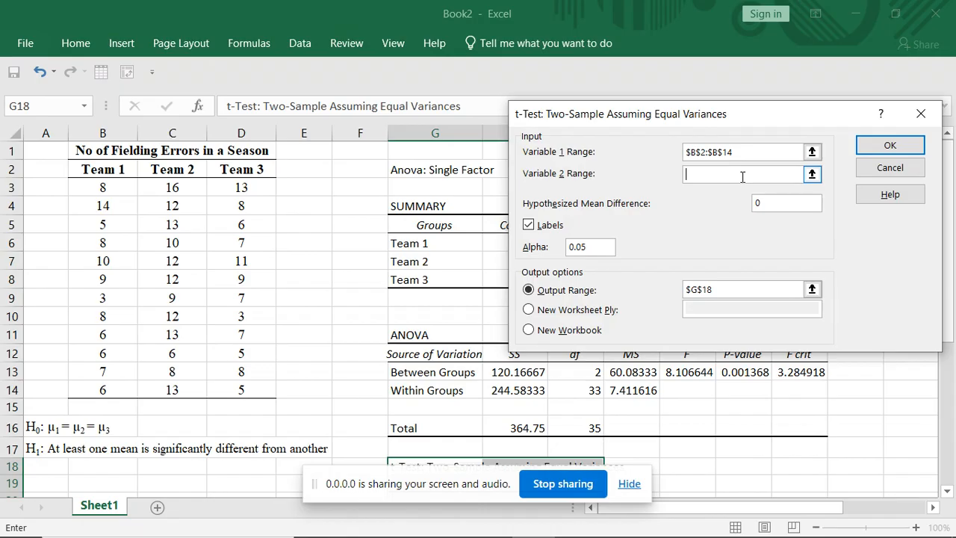
drag(245, 170, 248, 386)
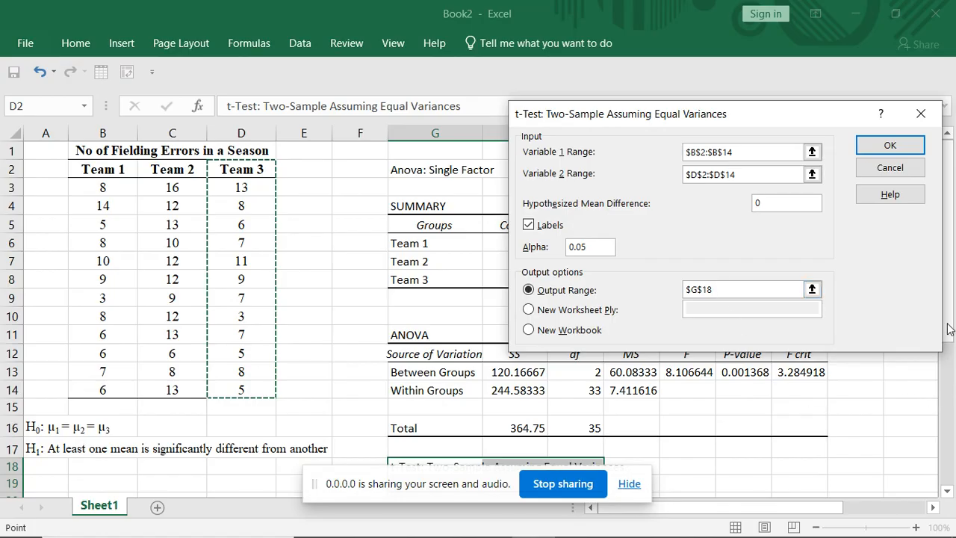
- Set the output range of the Team 1 versus Team 3 t-test to cell K18 and run it
click(738, 296)
click(735, 291)
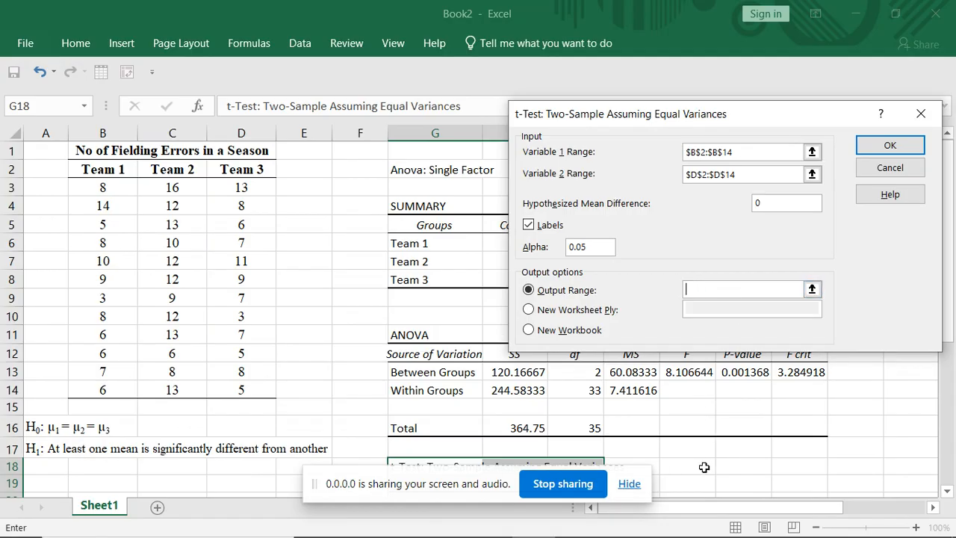
click(705, 466)
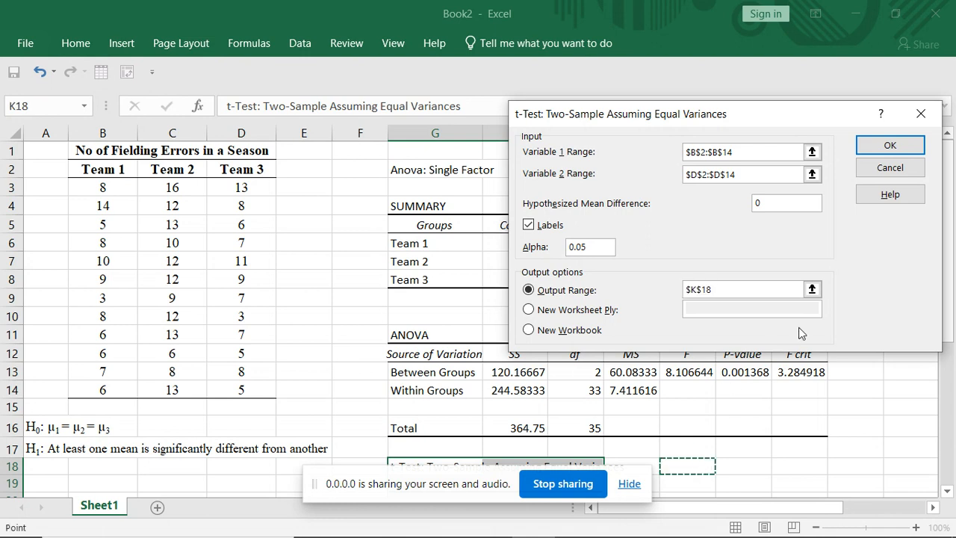
click(892, 145)
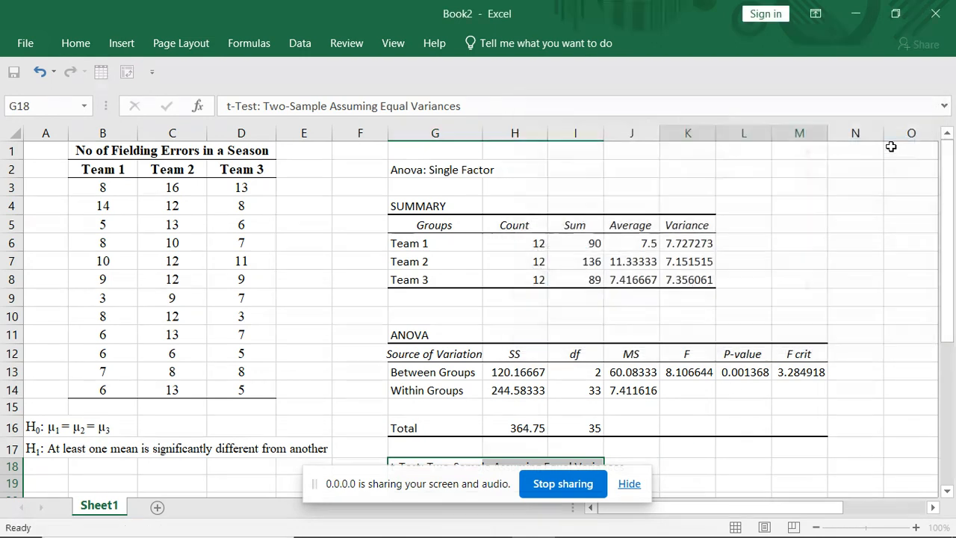
drag(951, 321, 951, 405)
drag(825, 512, 865, 510)
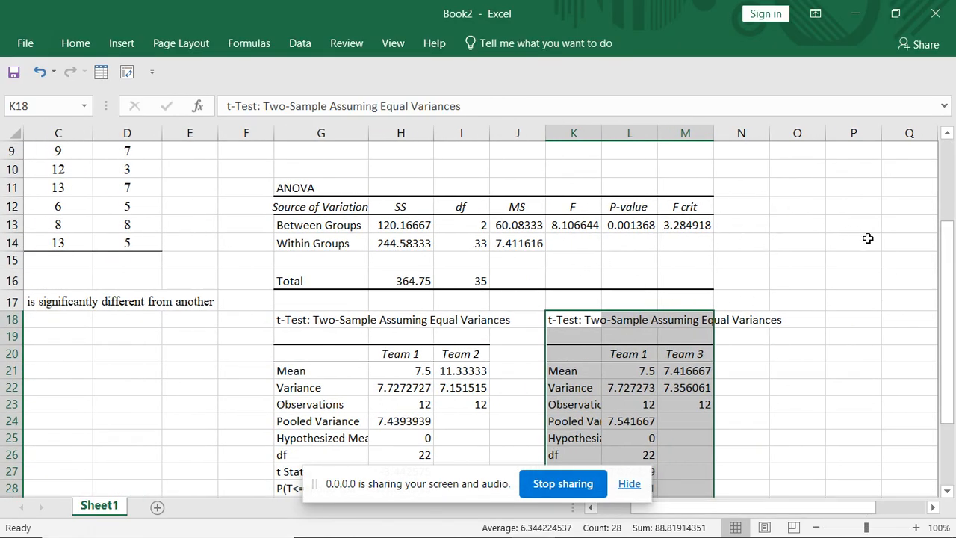
- Start another equal-variances two-sample t-test and replace the Variable 1 range with Team 2's data in C2:C14
drag(946, 247, 944, 186)
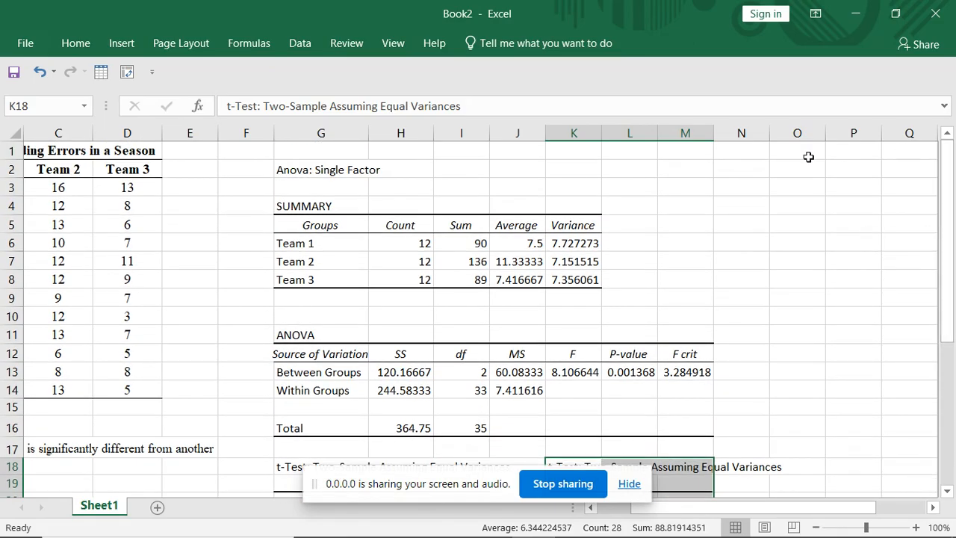
click(300, 44)
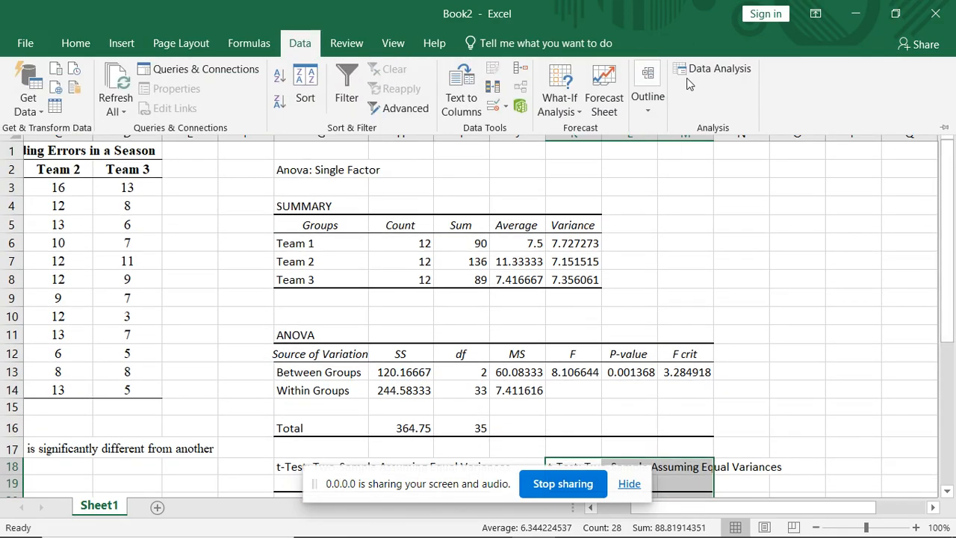
click(905, 66)
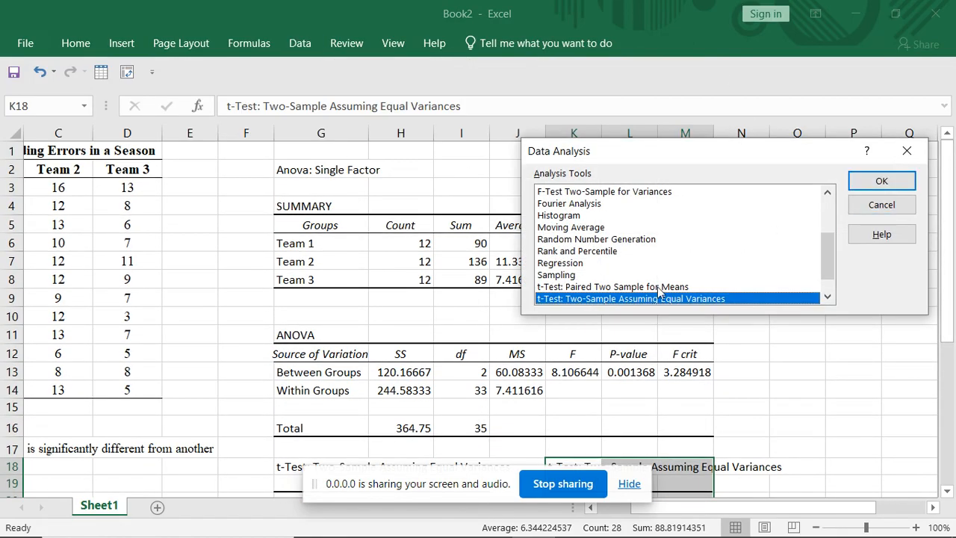
click(879, 181)
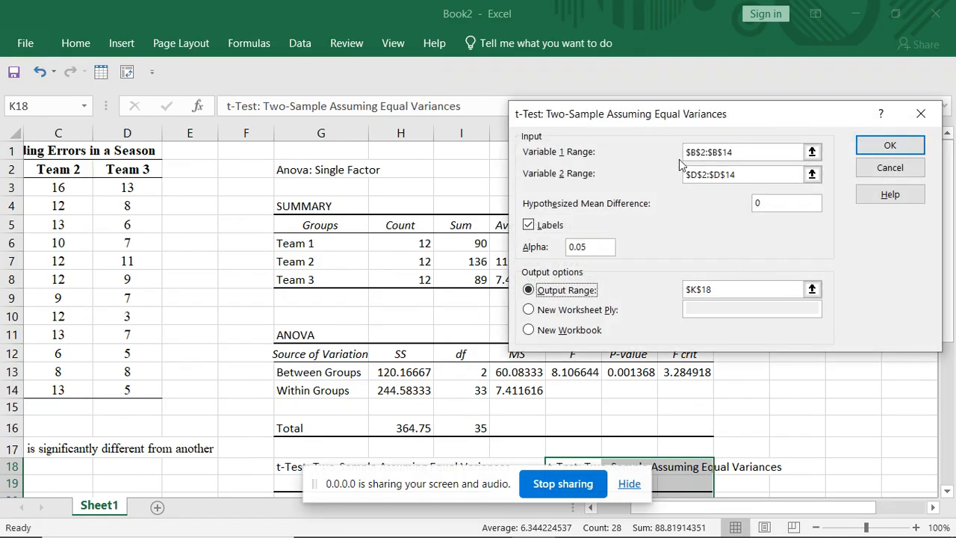
click(752, 152)
key(BackSpace)
key(BackSpace)
key(BackSpace)
key(BackSpace)
key(BackSpace)
key(BackSpace)
key(BackSpace)
key(BackSpace)
key(BackSpace)
key(BackSpace)
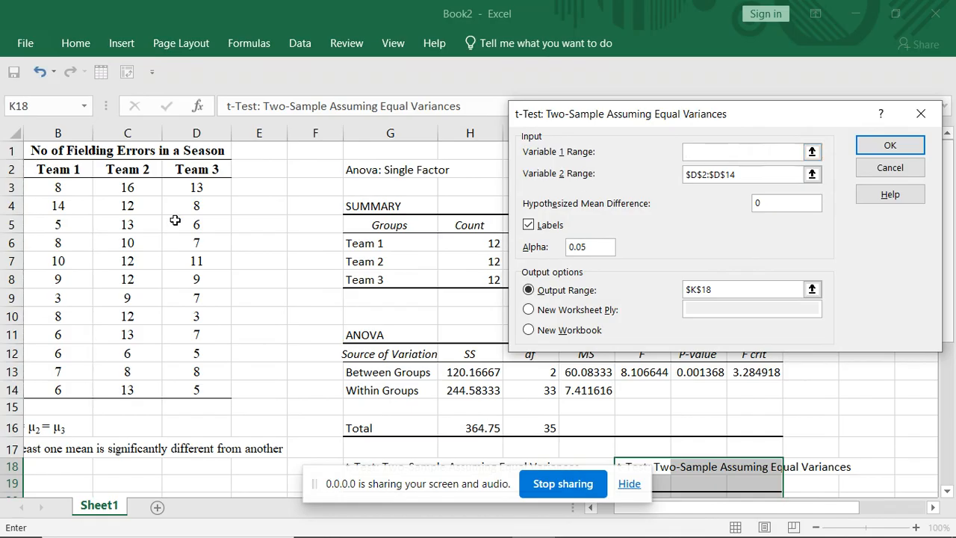
drag(137, 170, 150, 386)
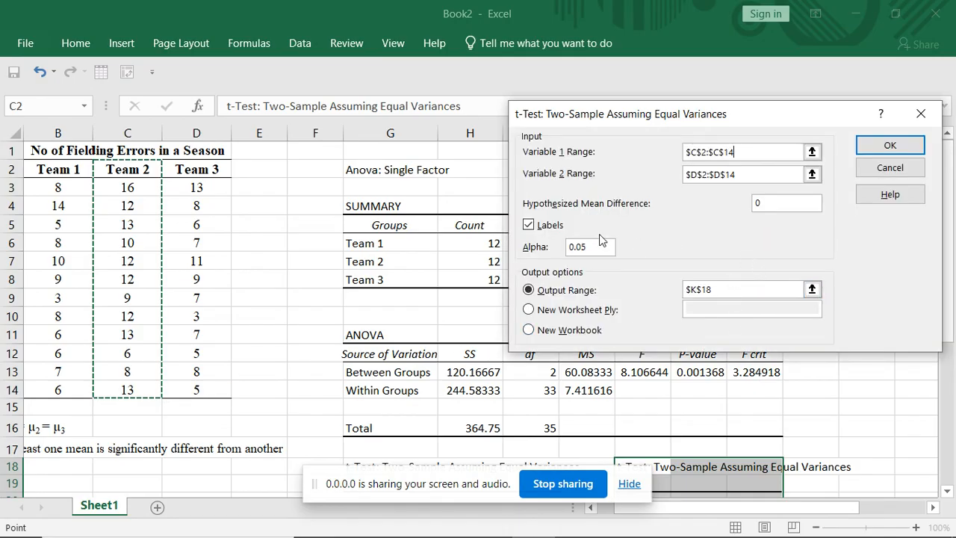
- Set the output range of the Team 2 versus Team 3 t-test to cell P18 and run it
click(724, 289)
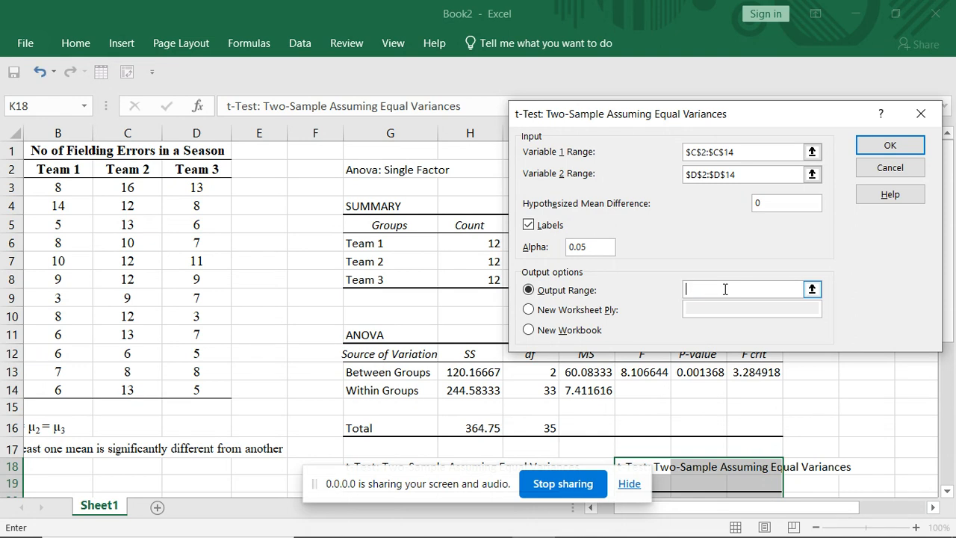
click(913, 466)
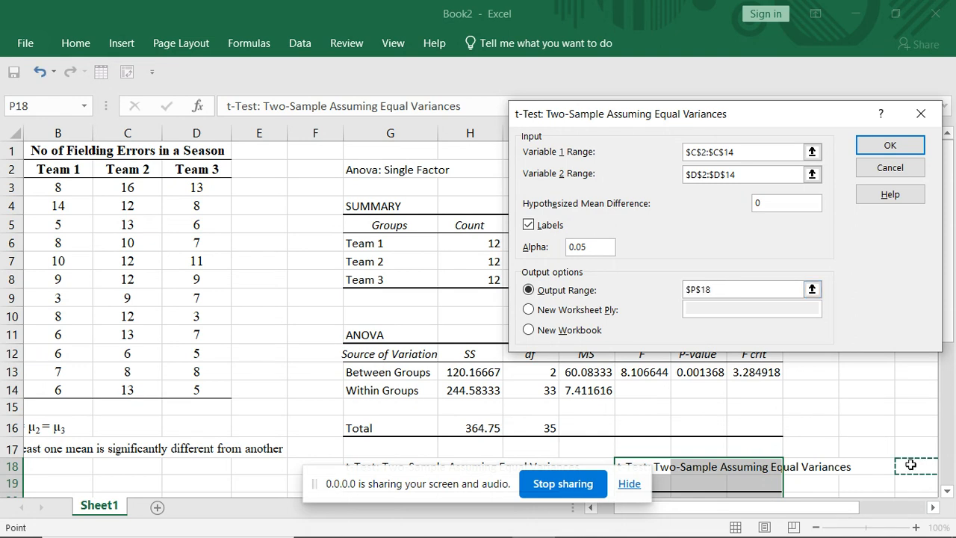
click(888, 147)
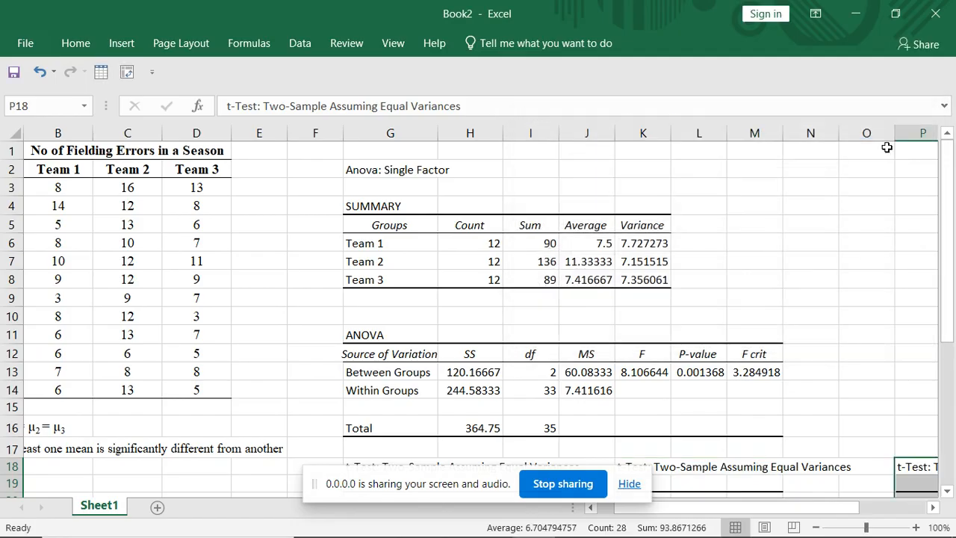
drag(949, 334, 950, 407)
drag(819, 513, 900, 516)
click(882, 400)
drag(947, 301, 947, 342)
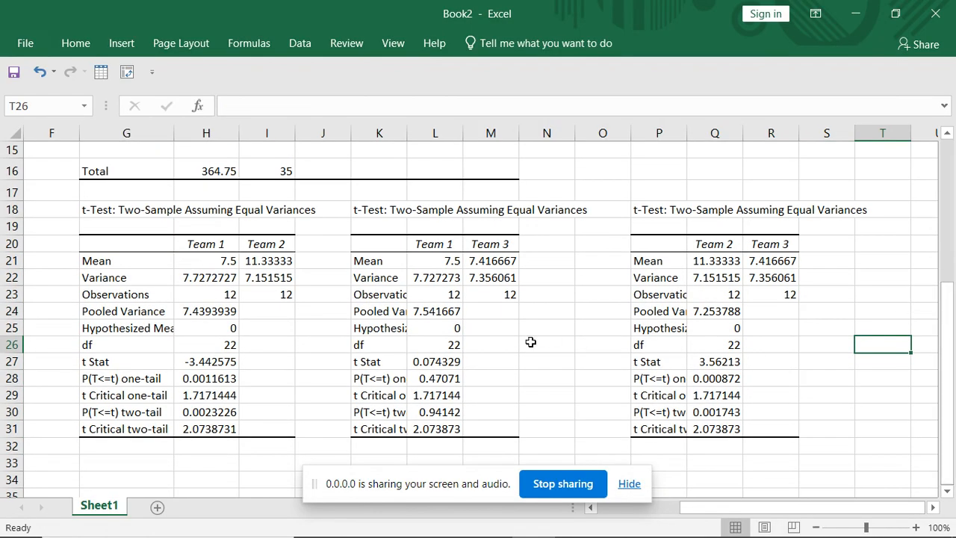
drag(950, 382, 950, 382)
drag(948, 328, 950, 335)
- Fill the two-tail p-value cells of the three t-tests, H30, L30 and Q30, with yellow
click(198, 416)
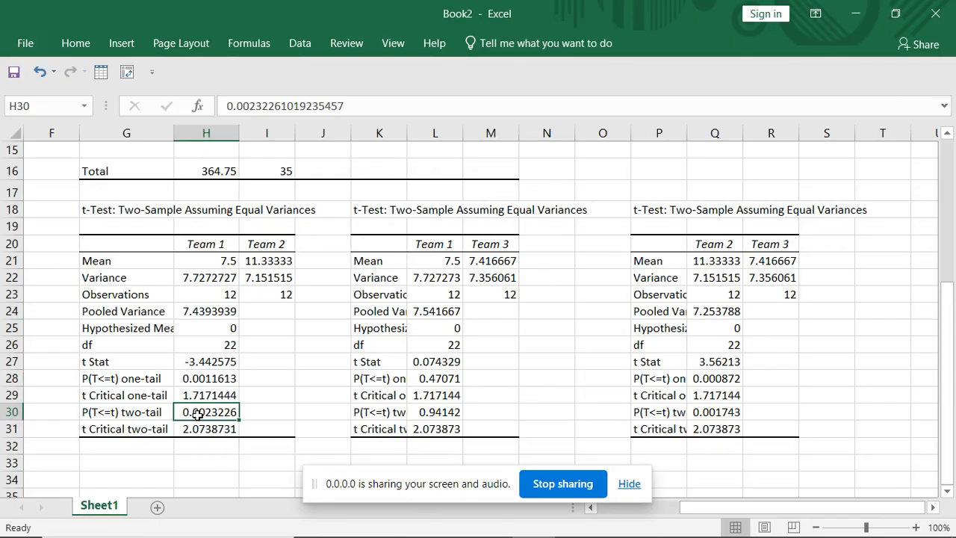
click(75, 43)
click(185, 103)
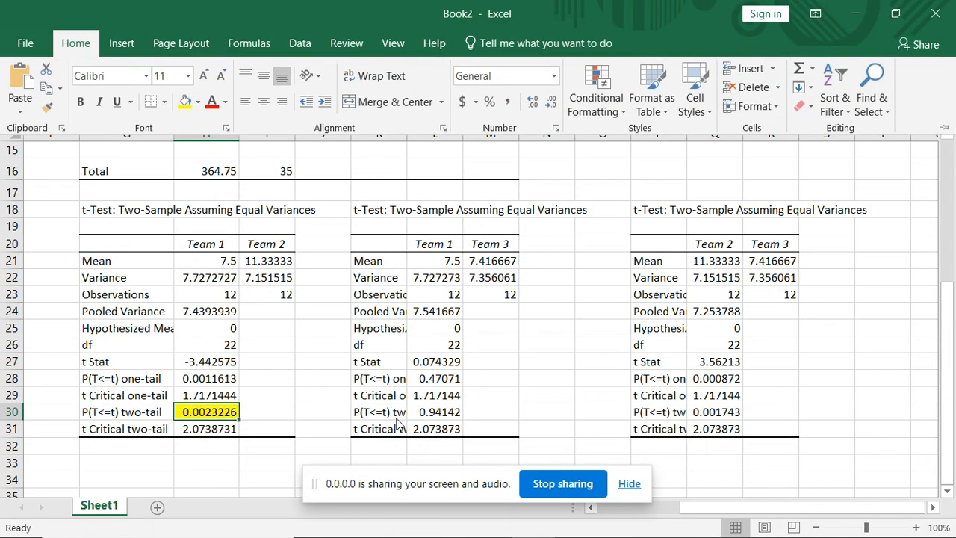
click(437, 416)
click(437, 416)
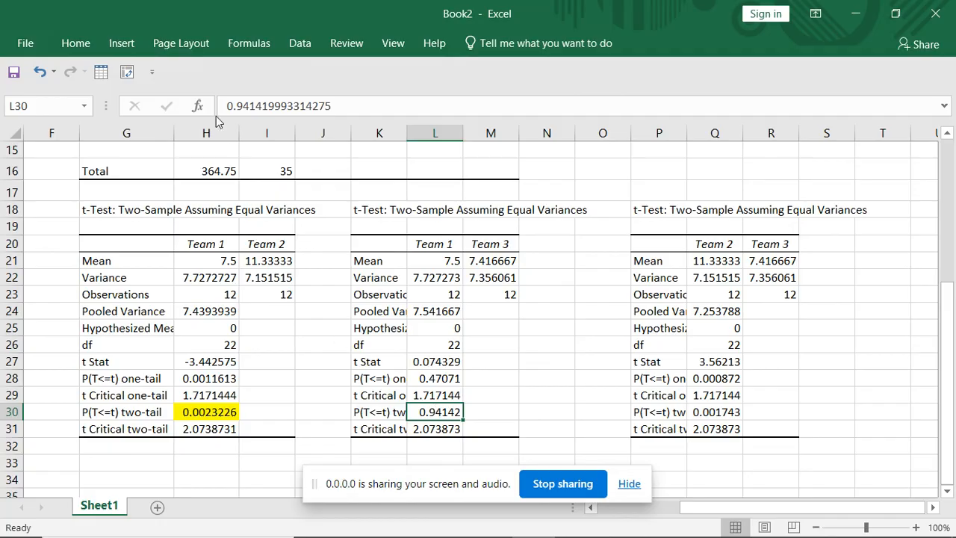
click(75, 42)
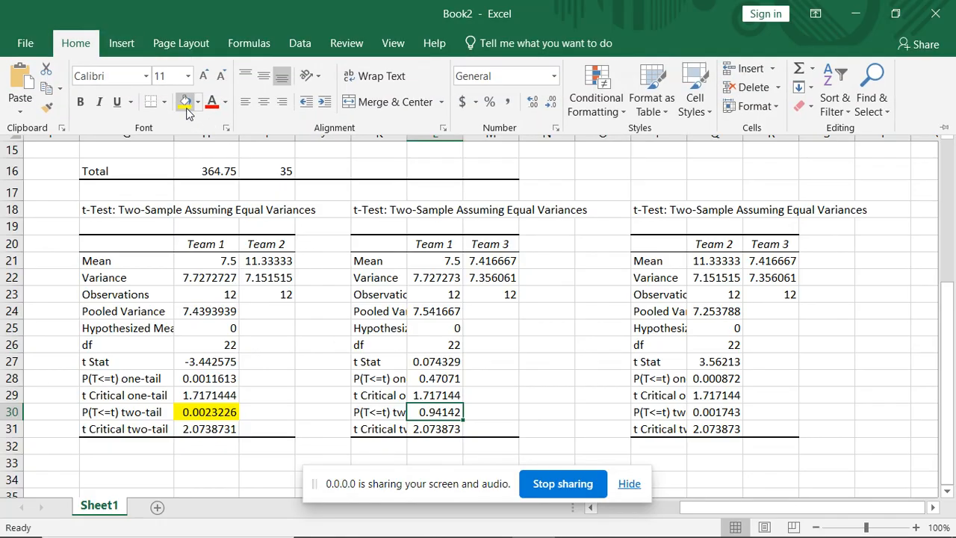
click(184, 102)
click(715, 412)
click(715, 412)
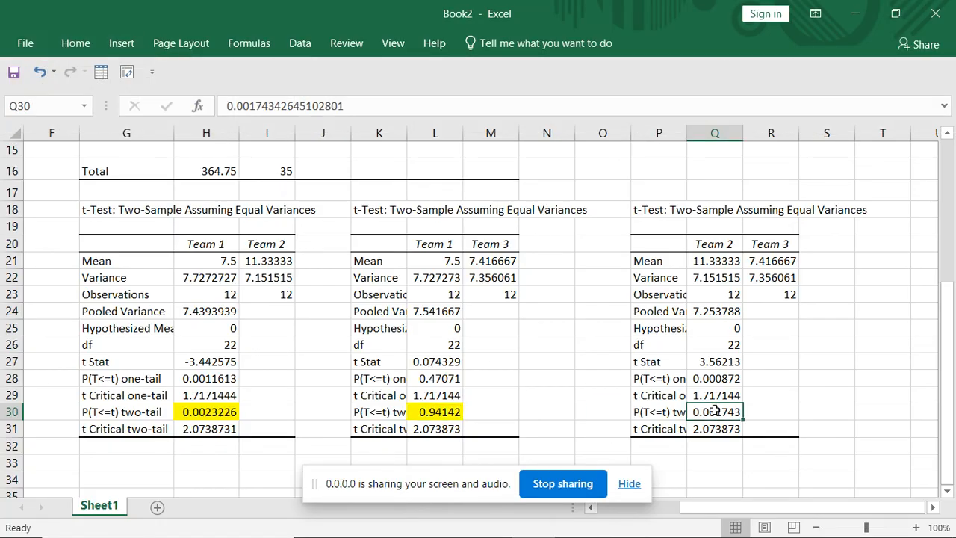
click(76, 43)
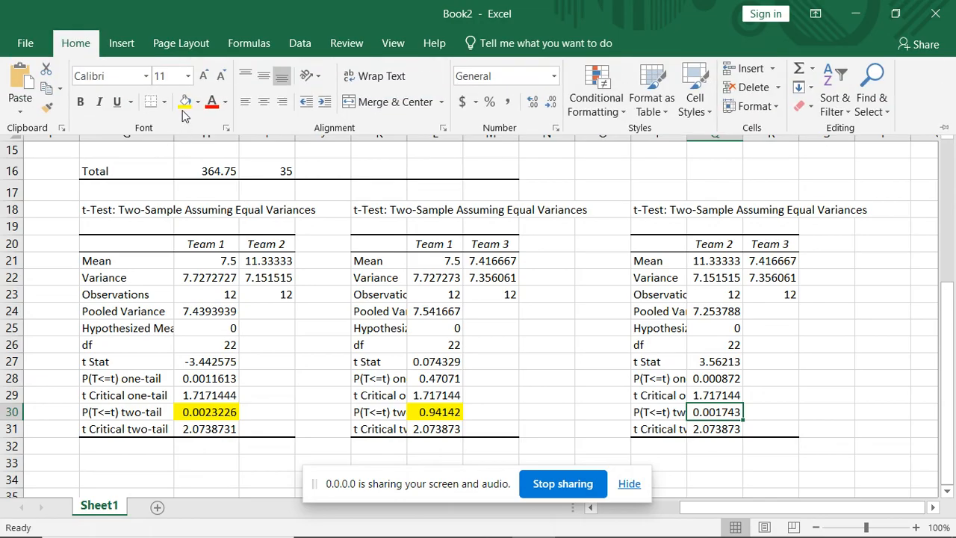
click(183, 108)
click(573, 412)
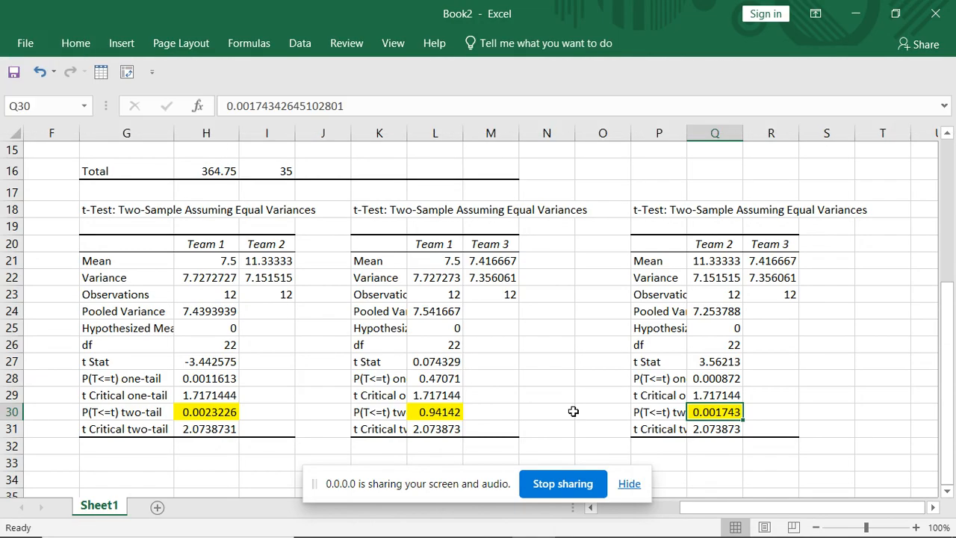
click(573, 412)
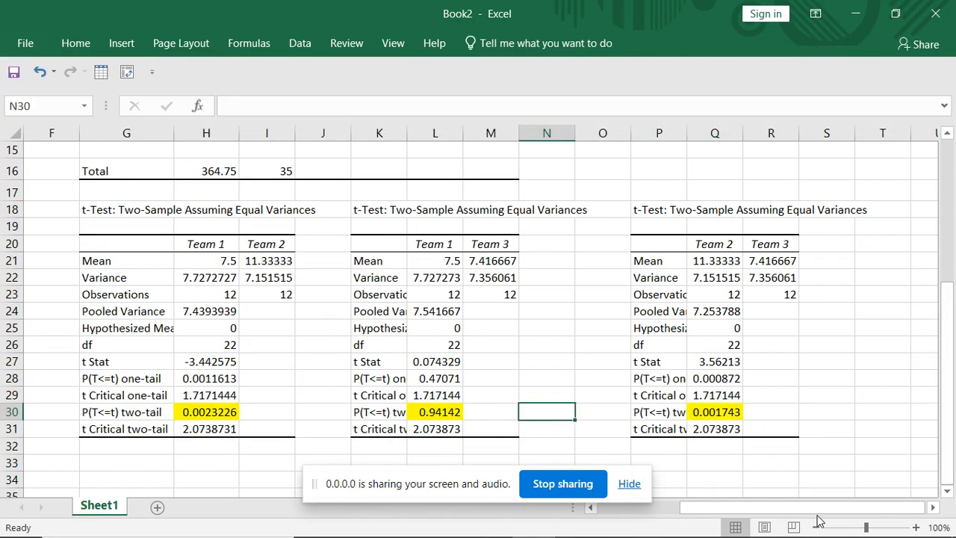
- Enter the label "Bonferroni Adjustment" in cell G33, below the first t-test table
click(108, 463)
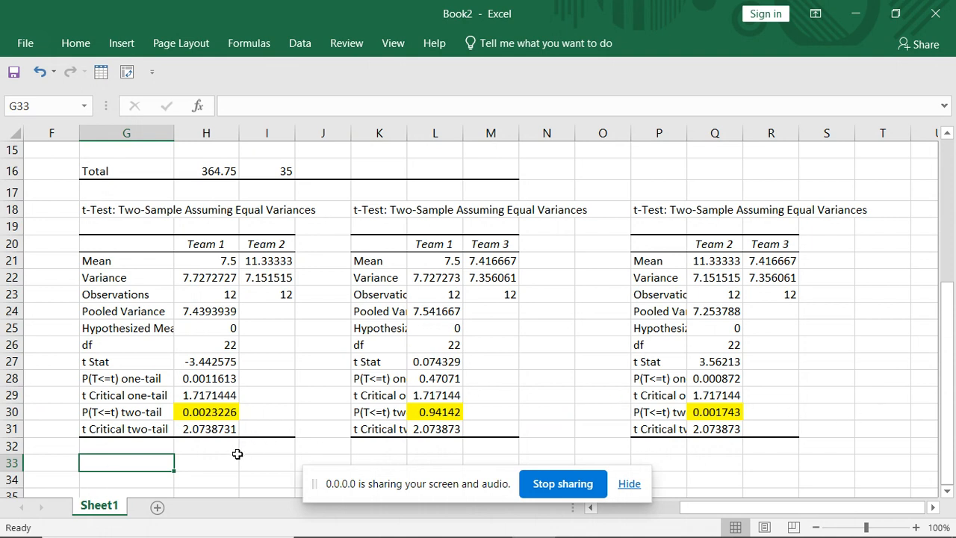
scroll(177, 368, down, 2)
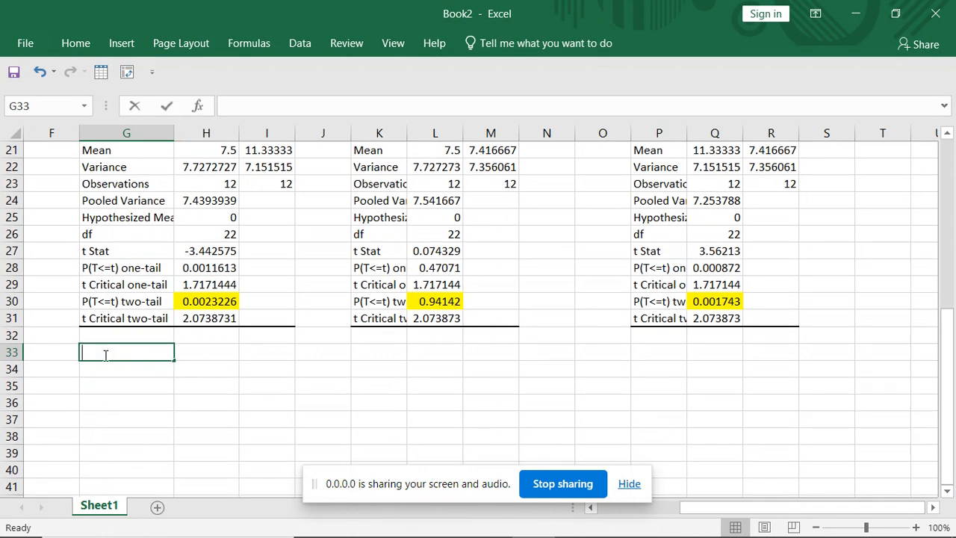
text(B)
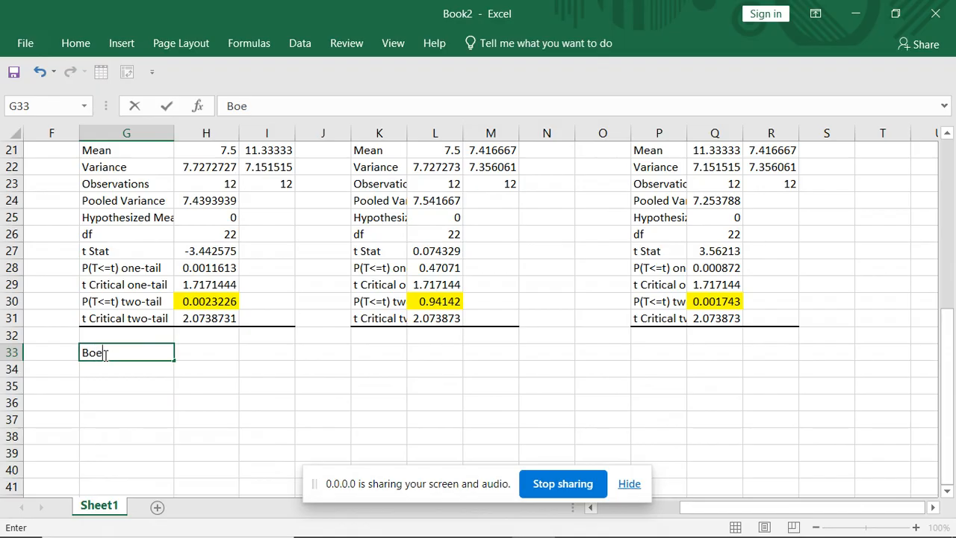
text(onferroni)
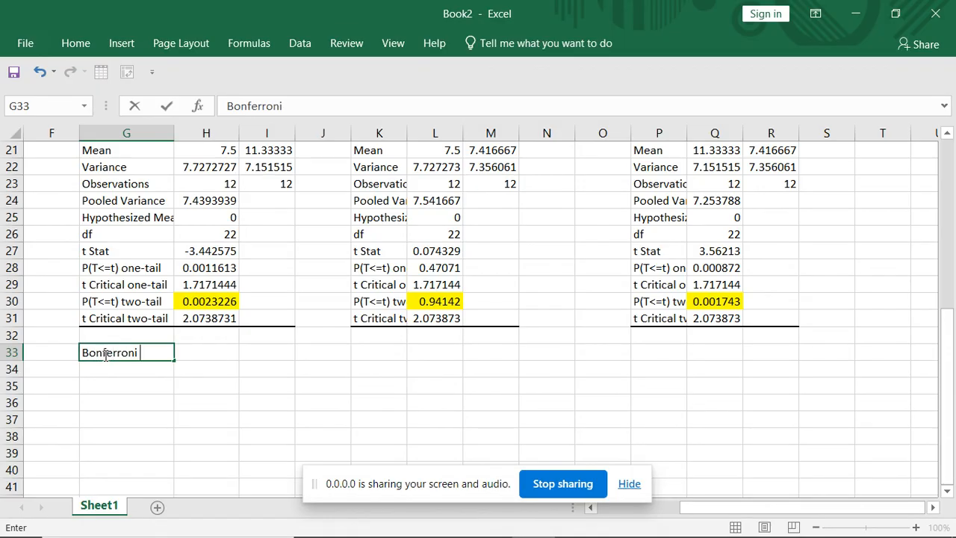
text( Adjustment)
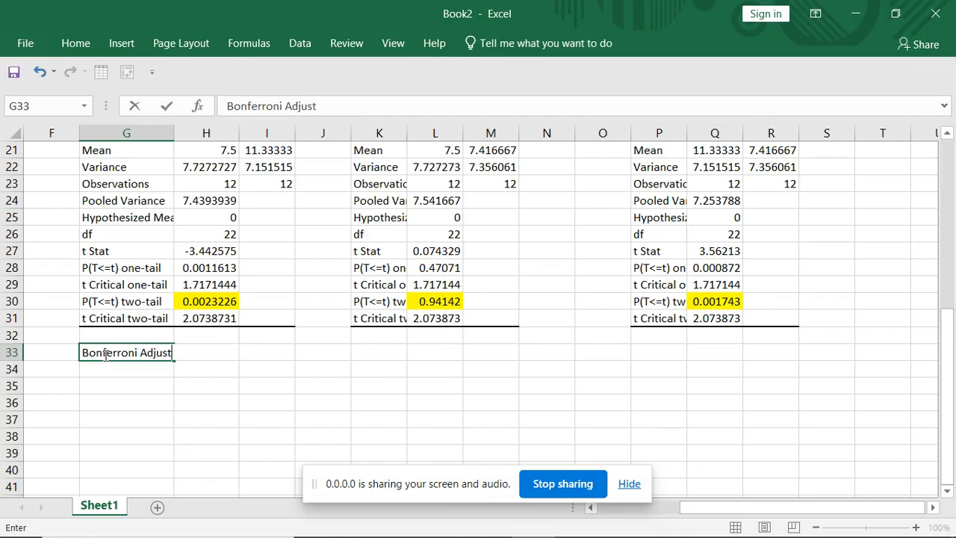
click(205, 401)
- Calculate the Bonferroni-adjusted significance level in cell I33 with the formula =0.05/3
click(264, 355)
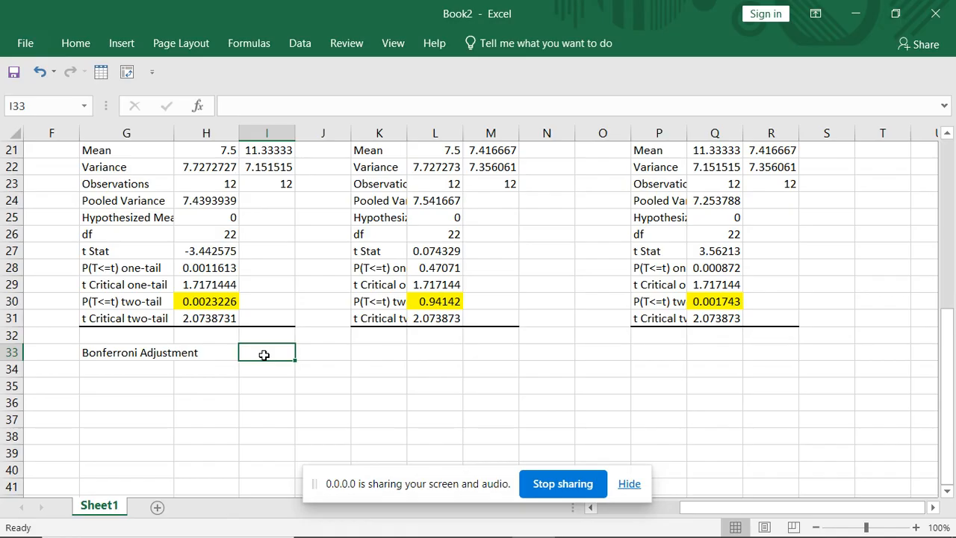
text(=0.05/)
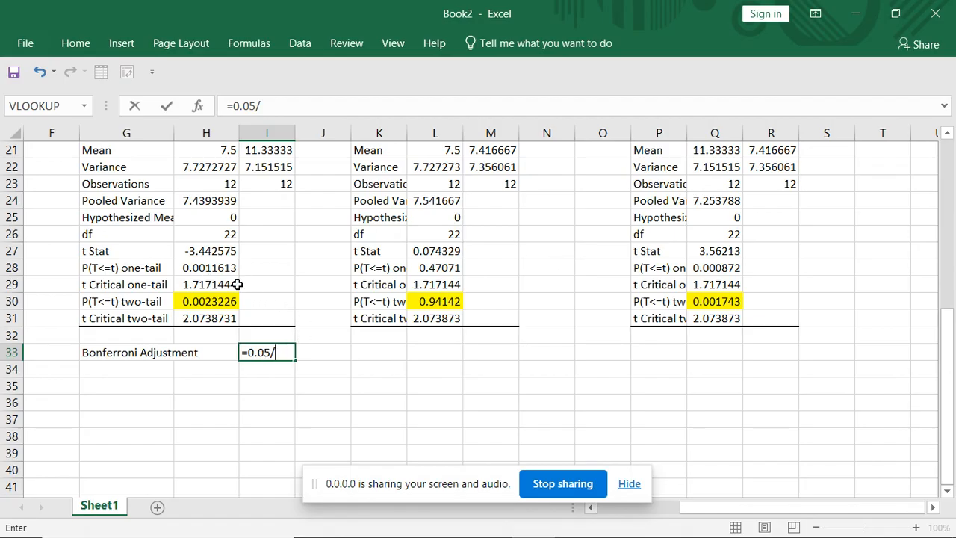
key(Return)
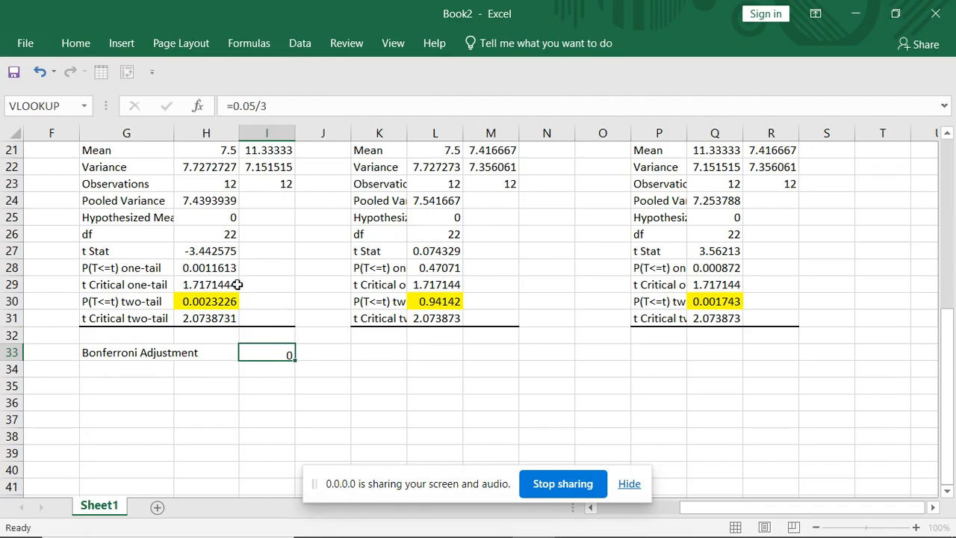
click(153, 376)
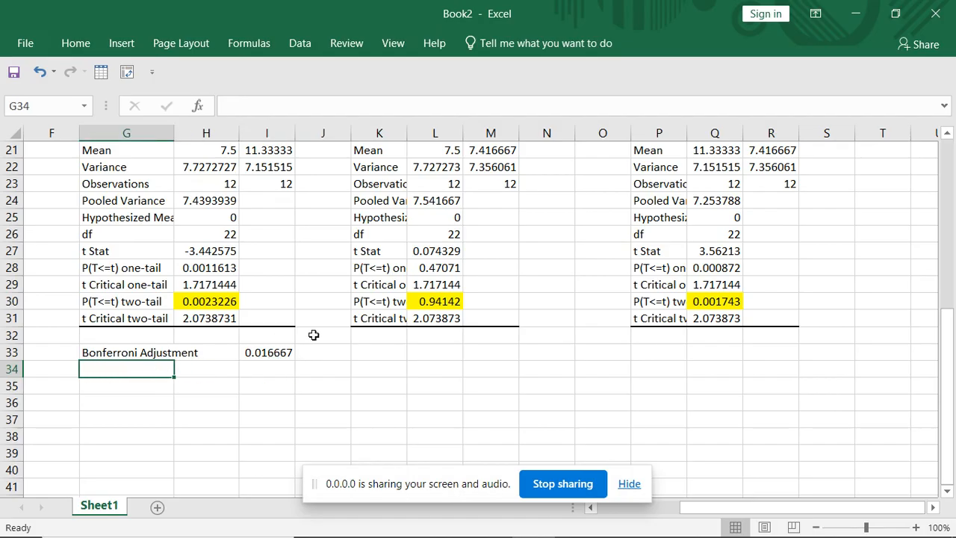
click(278, 359)
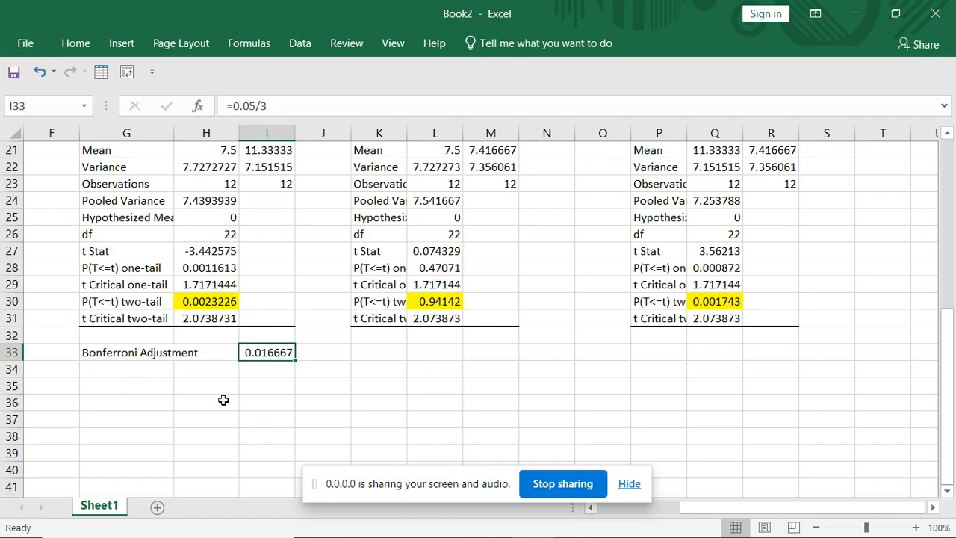
- Enter the label "Significant?" in cell G34, below the Bonferroni Adjustment label
click(147, 373)
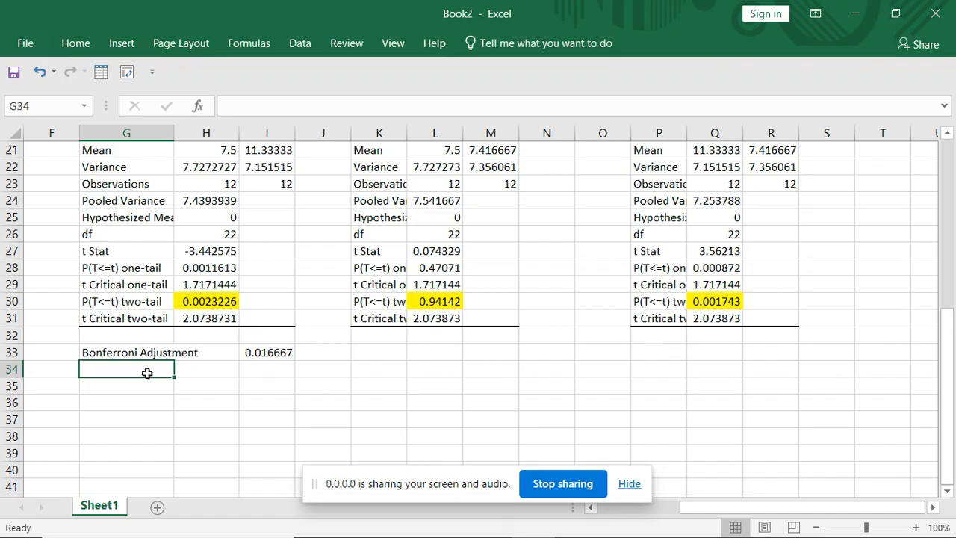
text(Sig)
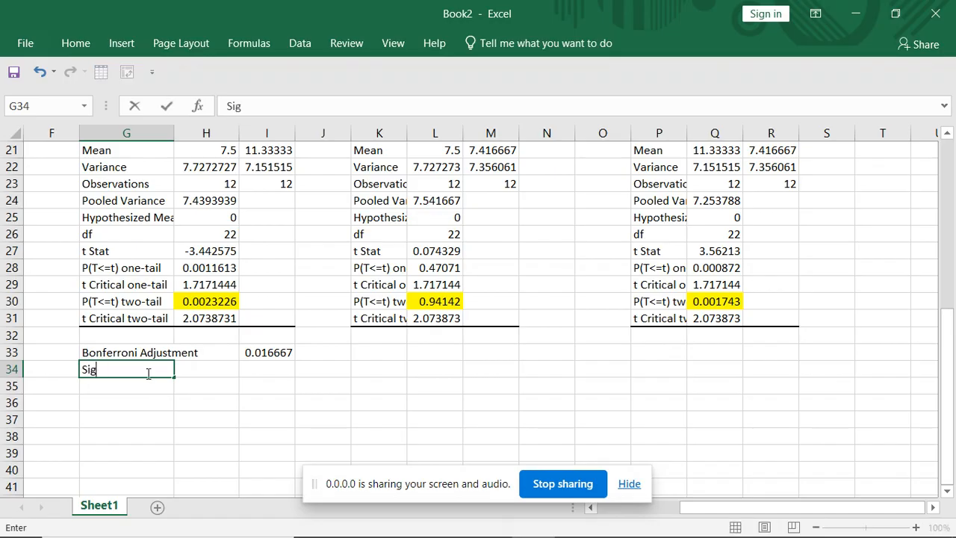
text(nificnt)
key(BackSpace)
key(BackSpace)
text(an)
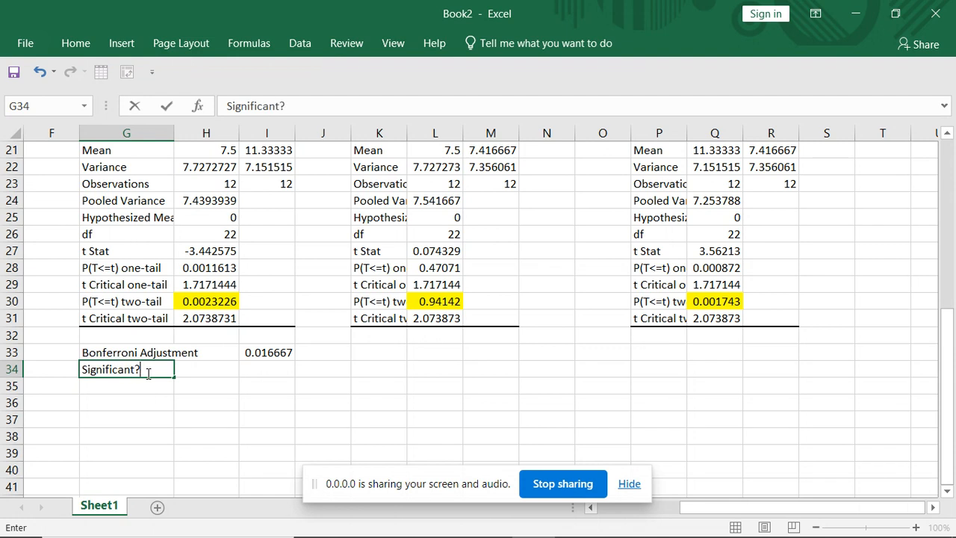
- Test the first t-test's two-tail p-value against the Bonferroni-adjusted level in cell I34 with the formula =H30<=I33
click(271, 368)
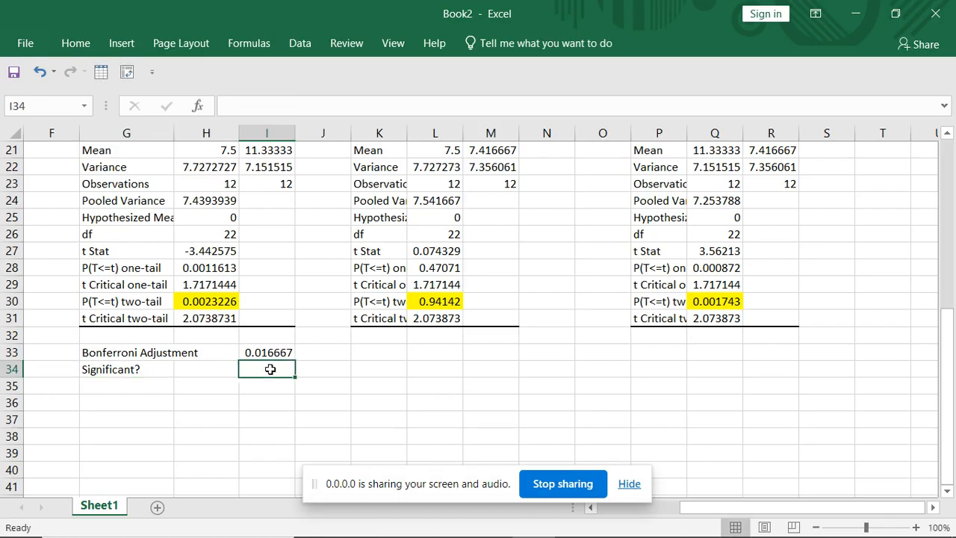
text(=)
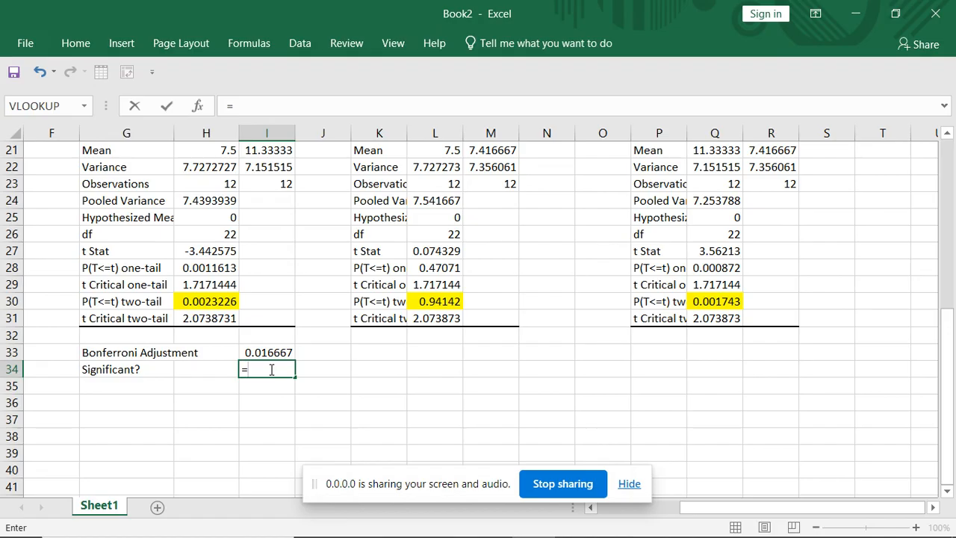
click(212, 300)
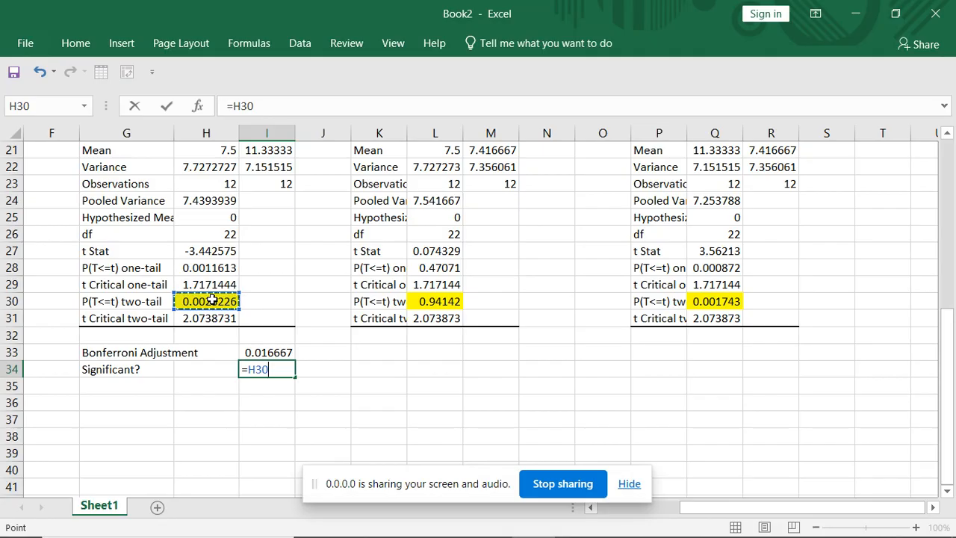
text(<<<<<<<<<<<)
key(BackSpace)
key(BackSpace)
key(BackSpace)
key(BackSpace)
key(BackSpace)
key(BackSpace)
key(BackSpace)
key(BackSpace)
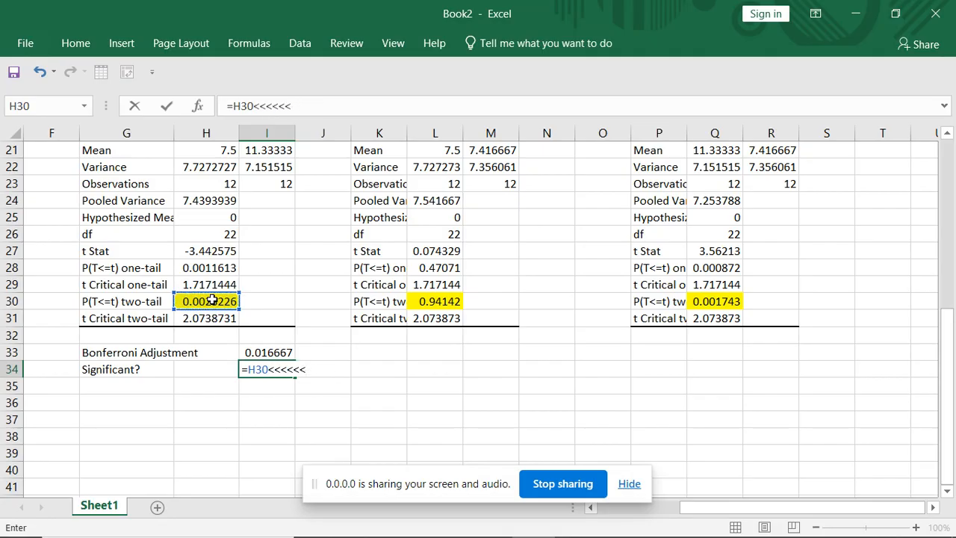
text(=)
click(269, 352)
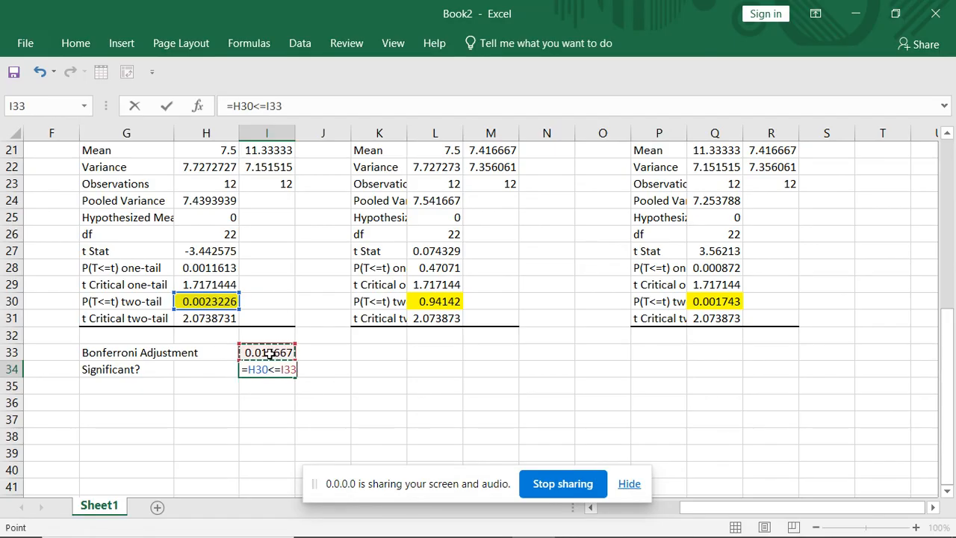
key(Return)
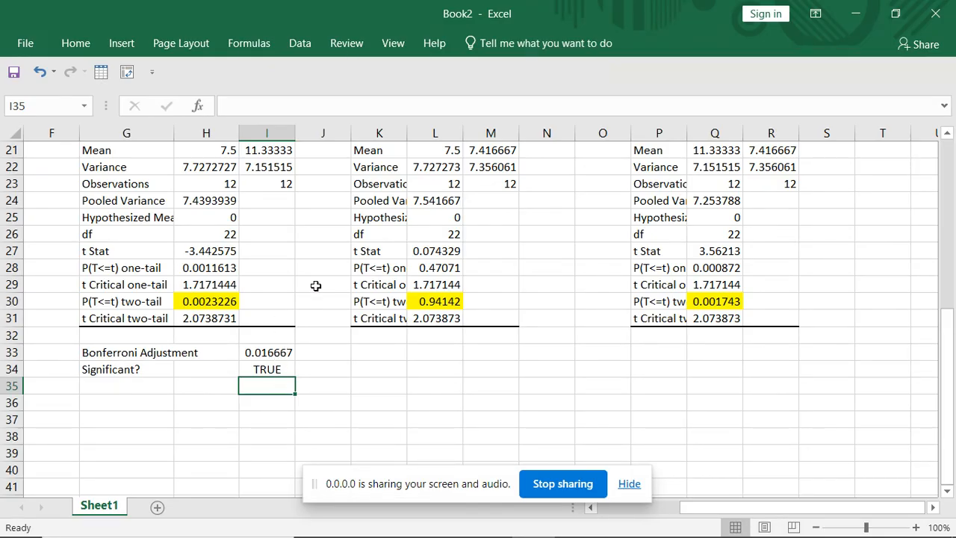
- Copy the Bonferroni Adjustment and Significant? block G33:I34 below the other two t-test tables, starting at K33 and P33
scroll(316, 285, up, 2)
scroll(275, 318, down, 1)
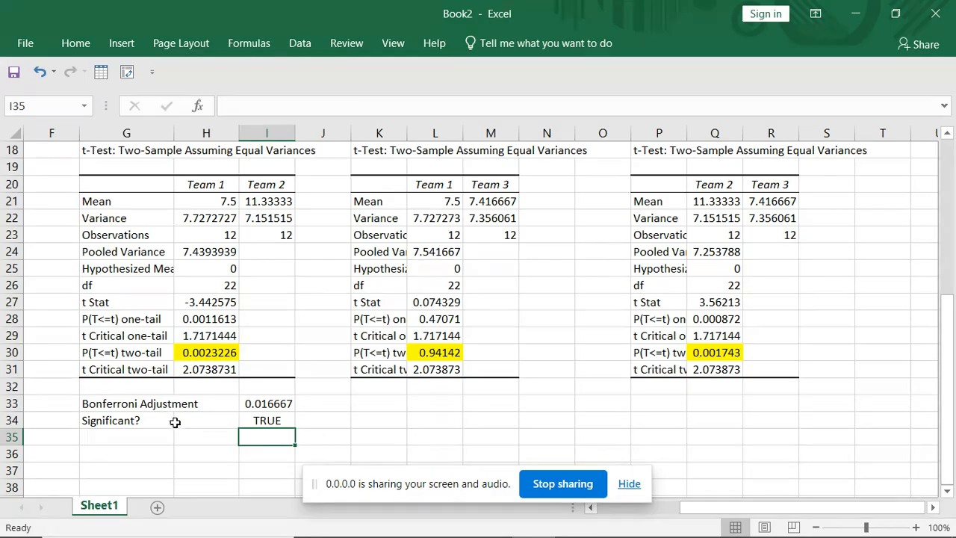
drag(104, 404, 248, 419)
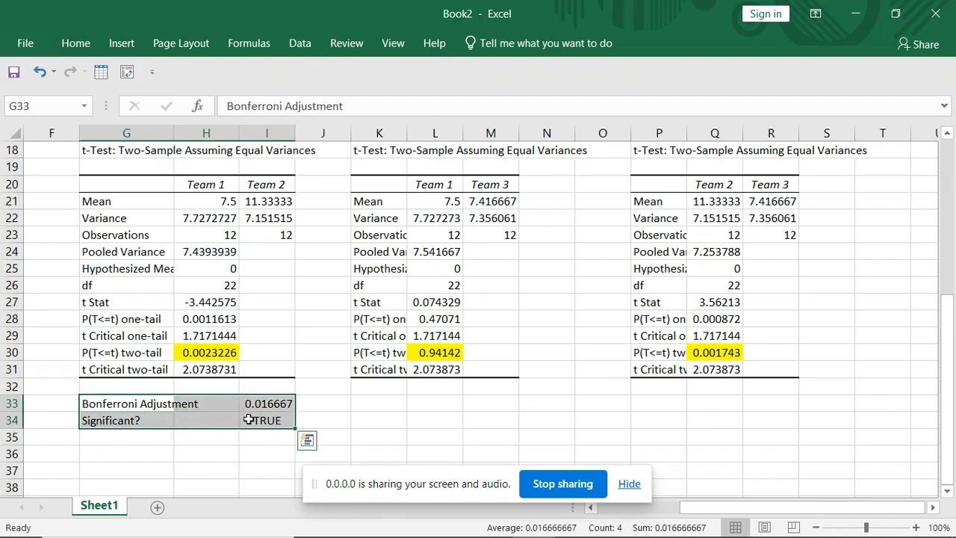
key(ctrl+c)
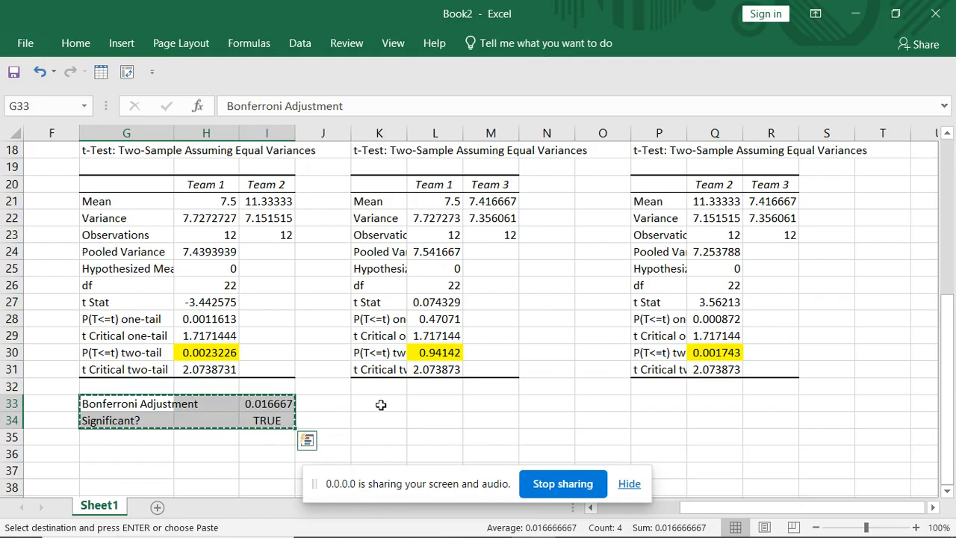
click(380, 404)
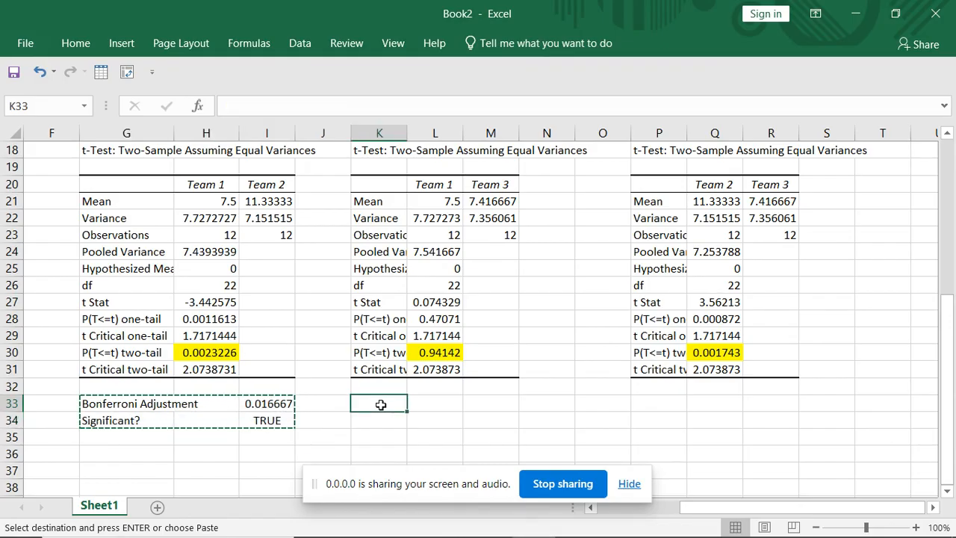
key(ctrl+v)
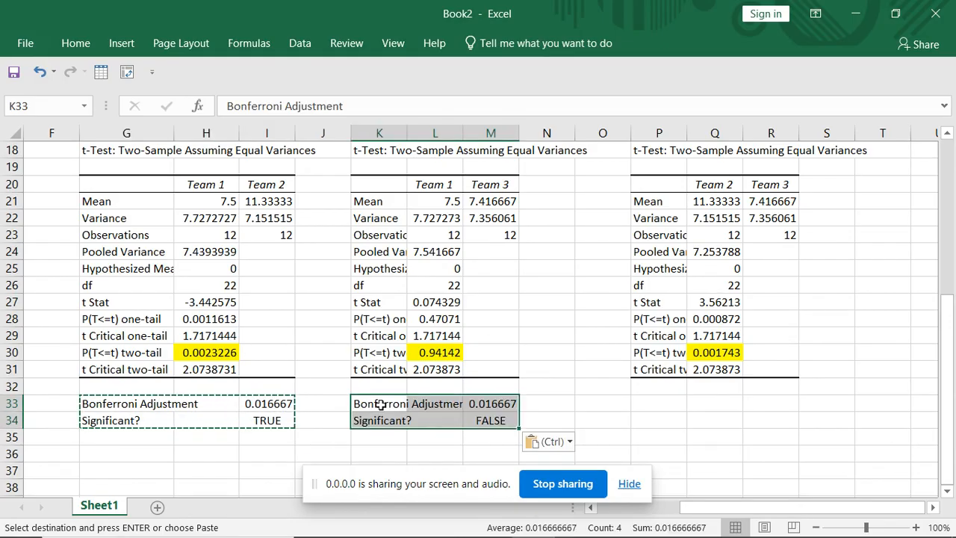
click(650, 404)
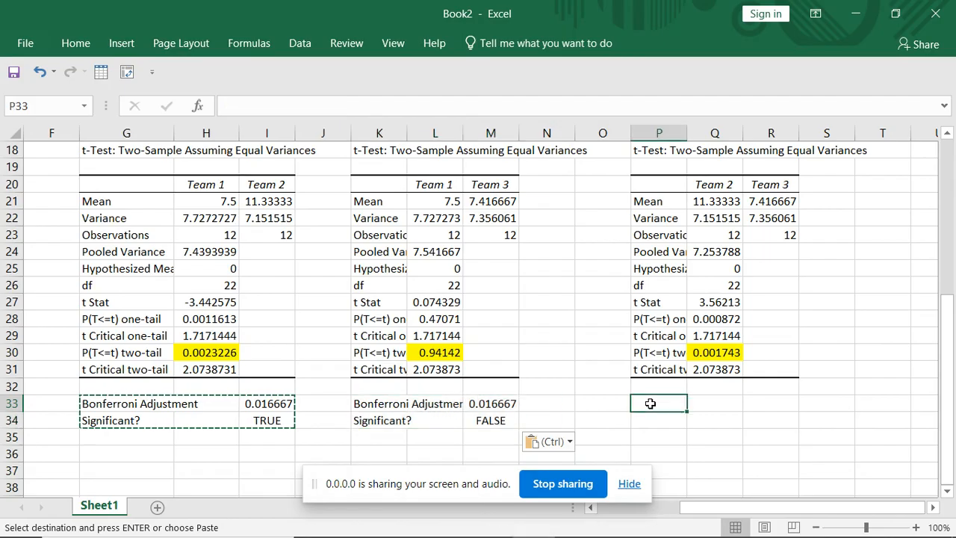
key(ctrl+v)
click(708, 454)
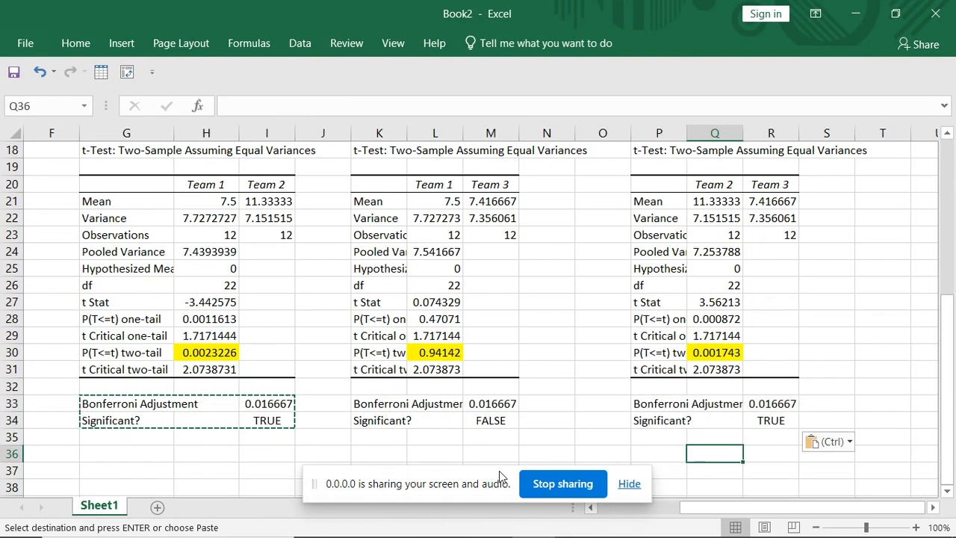
click(437, 442)
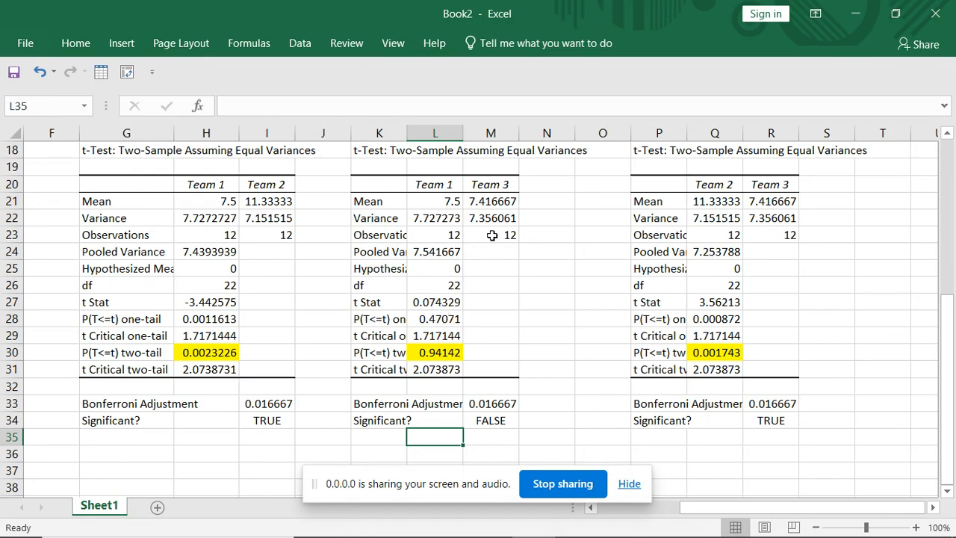
click(669, 404)
click(725, 454)
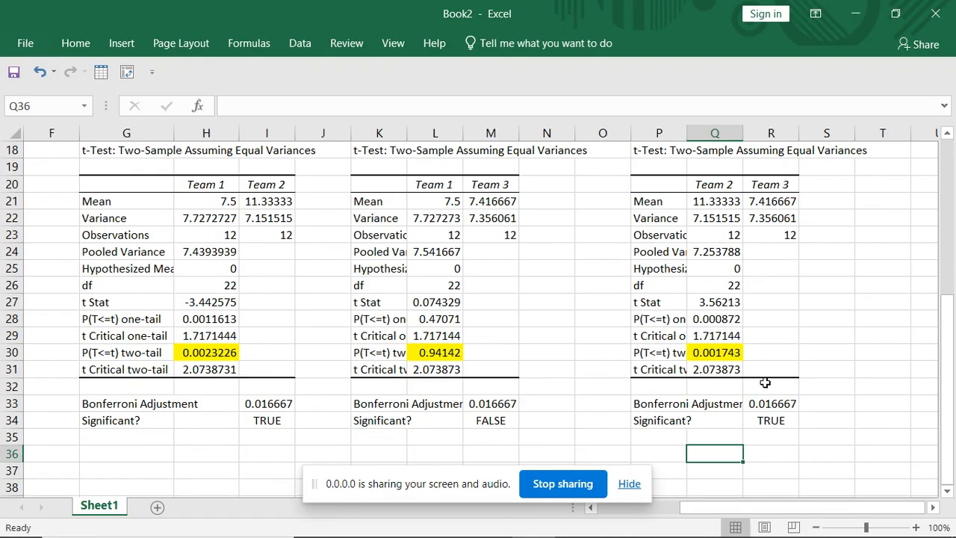
click(766, 452)
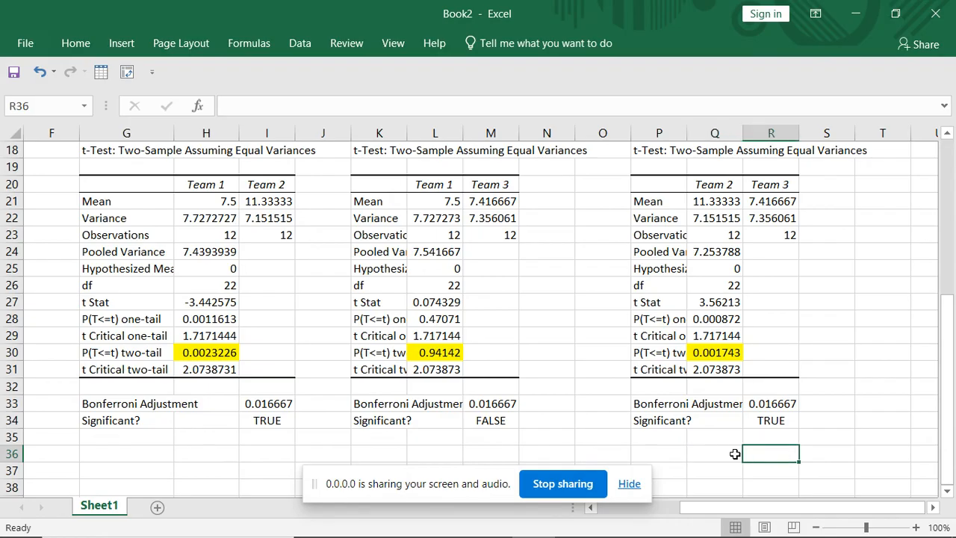
click(704, 455)
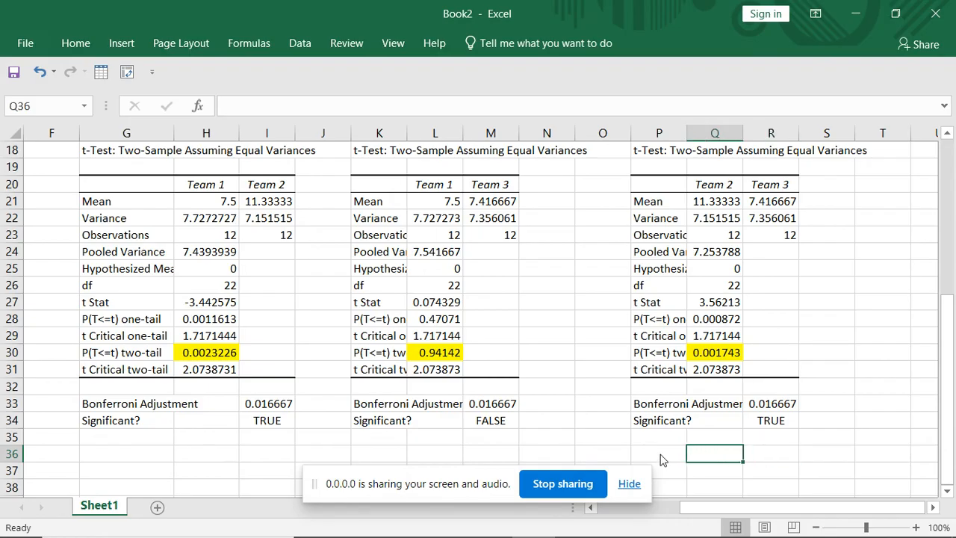